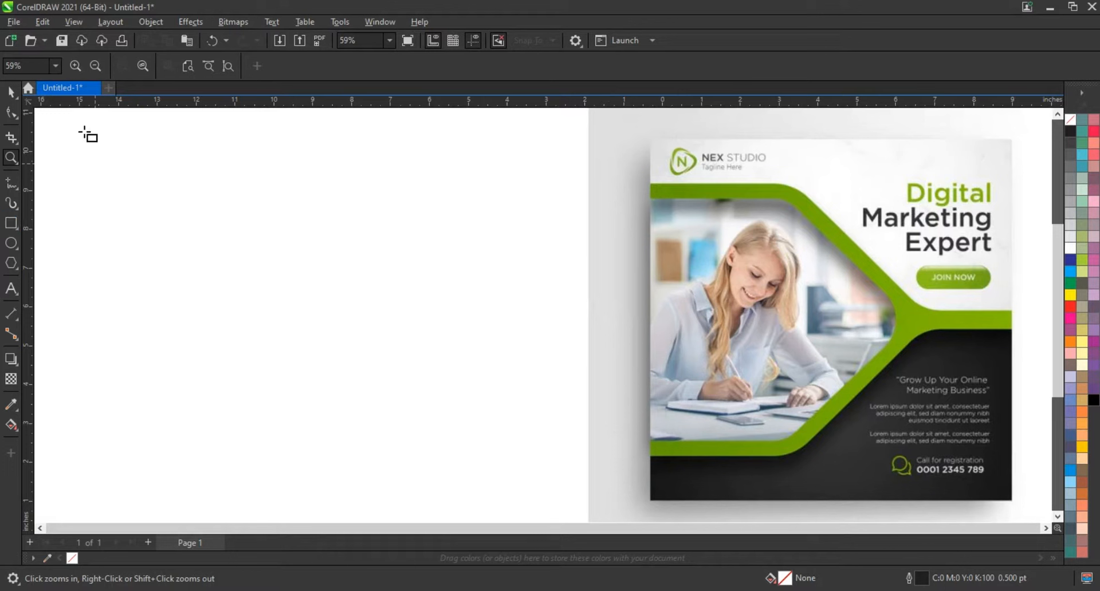
# Draw a square beside the reference flyer and enlarge it to about 10.9 inches per side.
pyautogui.moveTo(84, 122); pyautogui.dragTo(388, 508)
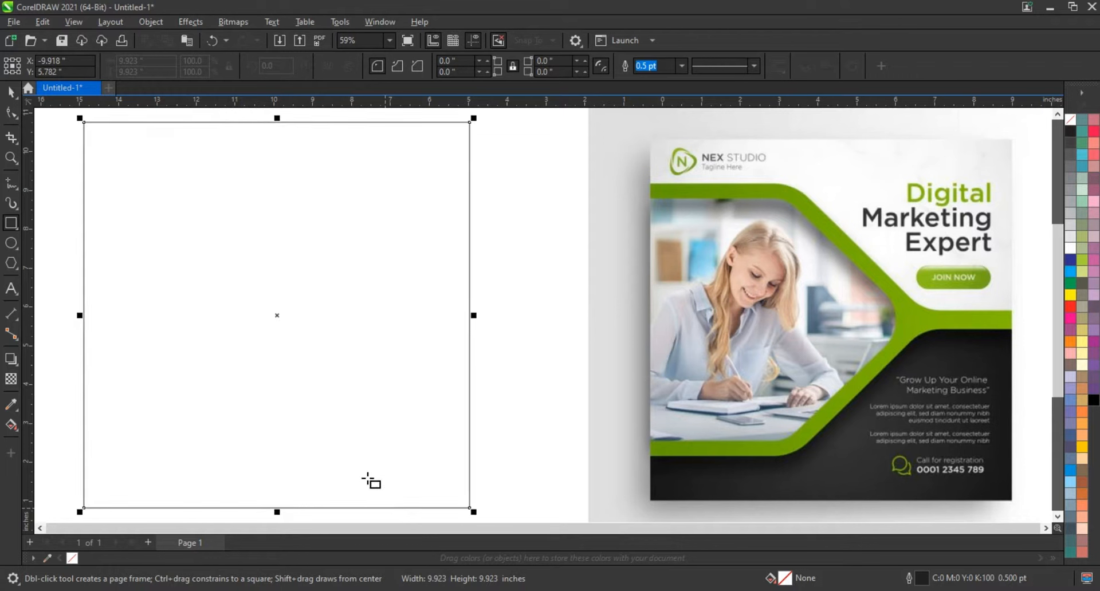
pyautogui.press('space')
pyautogui.click(543, 266)
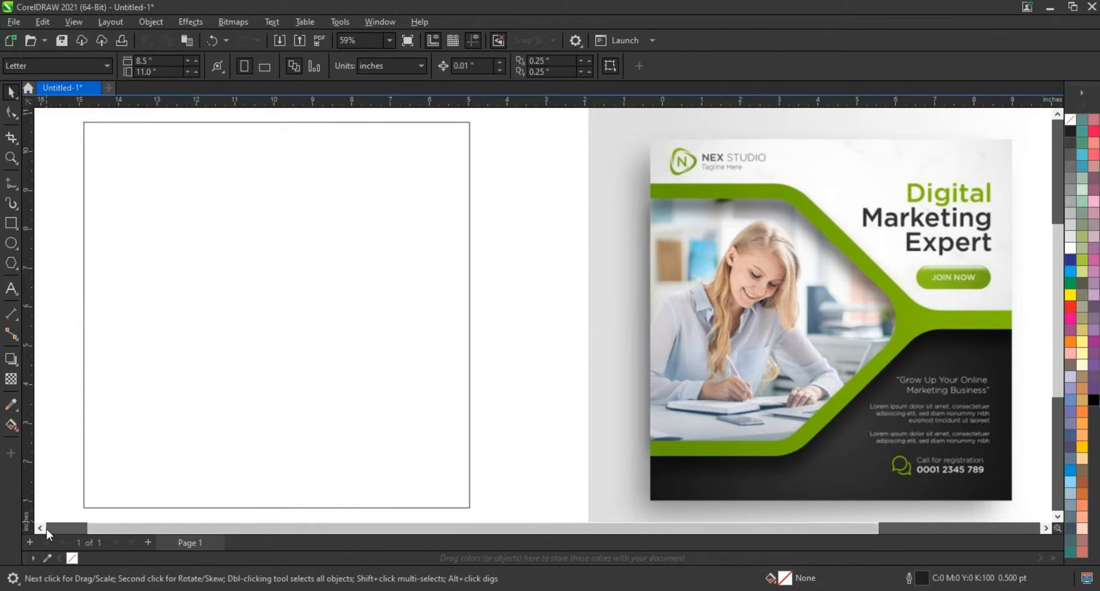
pyautogui.scroll(-1, 453, 314)
pyautogui.scroll(-1, 428, 351)
pyautogui.click(477, 177)
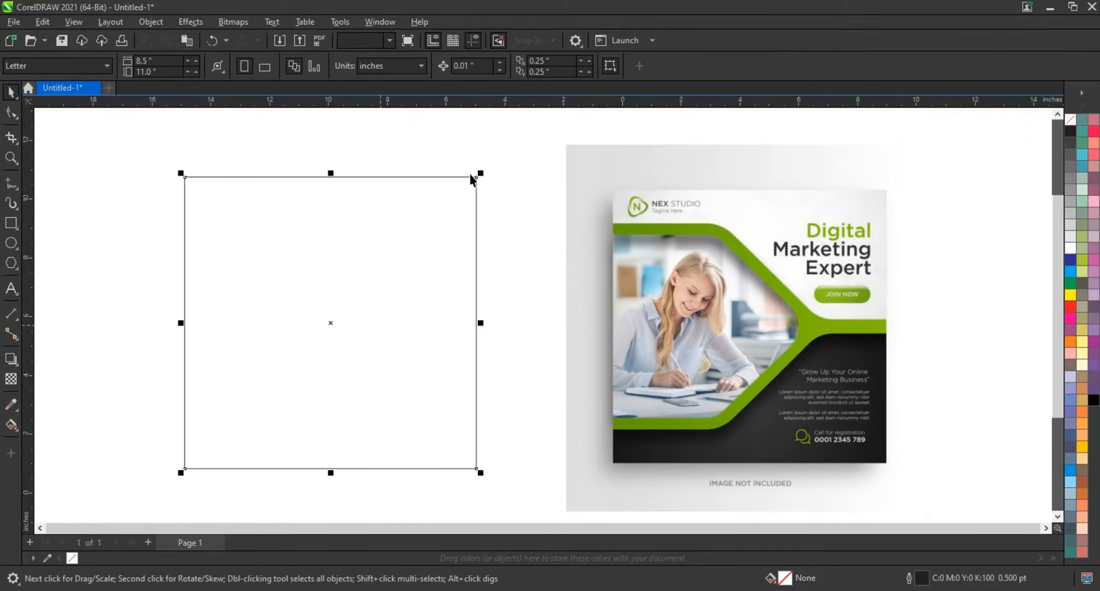
pyautogui.moveTo(484, 178); pyautogui.dragTo(496, 158)
pyautogui.click(538, 187)
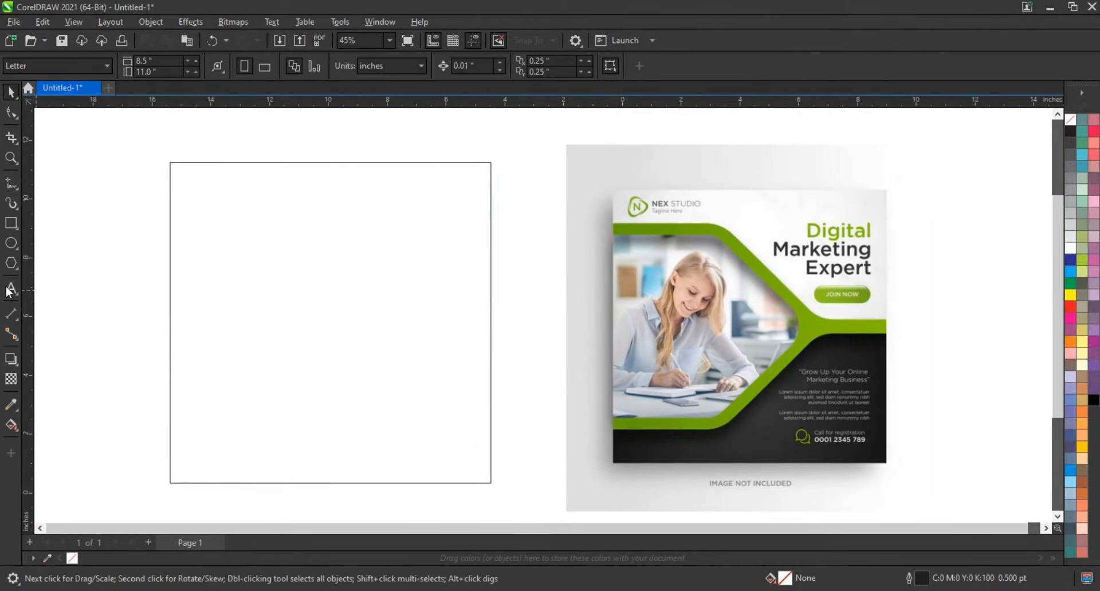
# Draw a regular six-sided polygon about 7 inches tall overlapping the square's left edge and convert it to curves.
pyautogui.press('y')
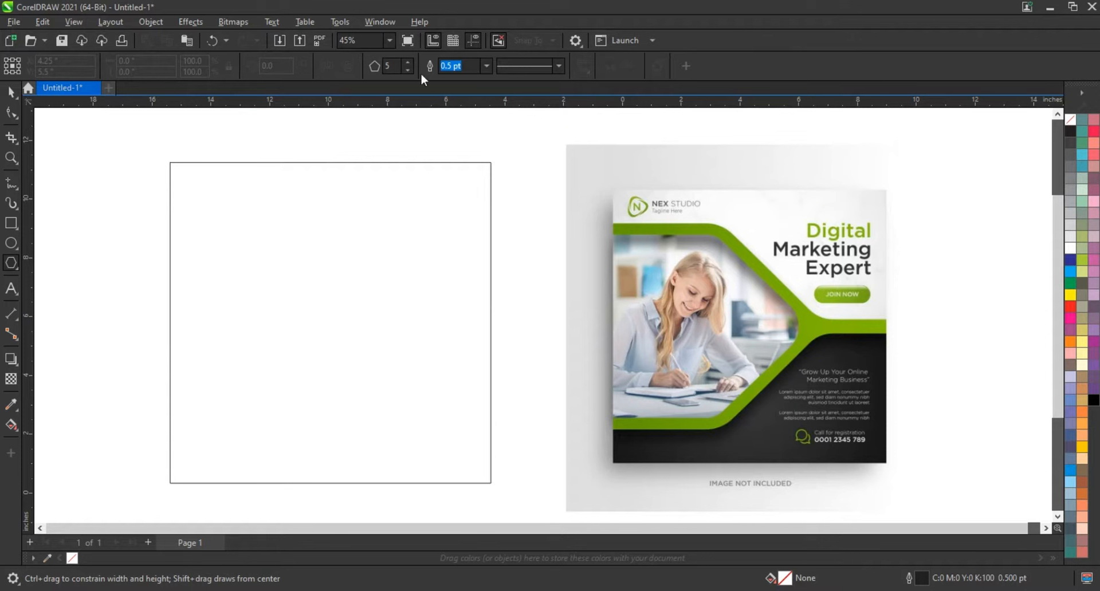
pyautogui.moveTo(245, 286); pyautogui.dragTo(300, 390)
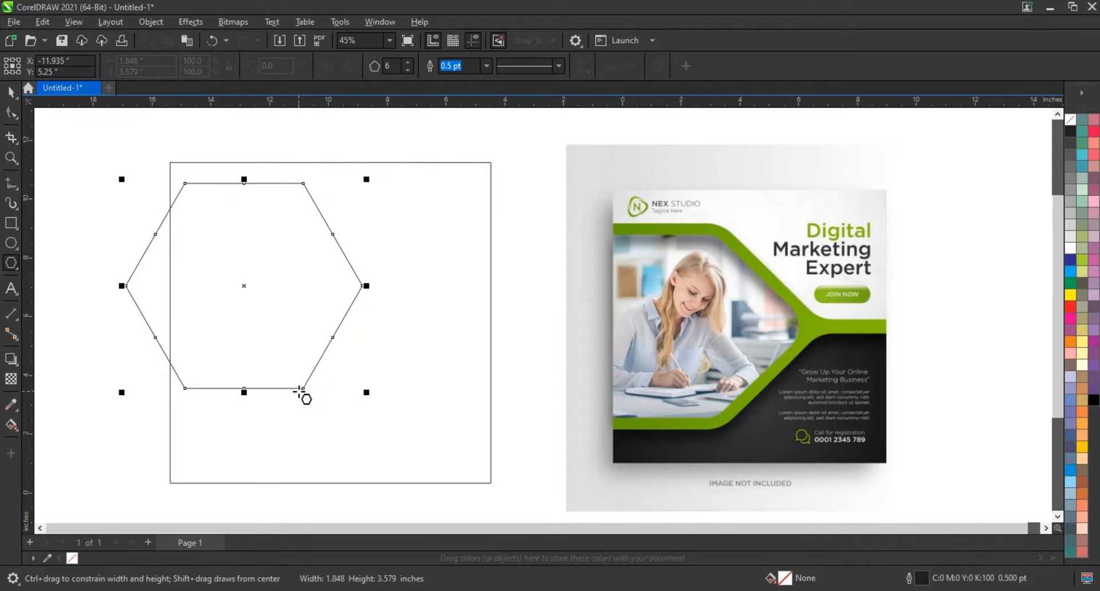
pyautogui.click(11, 113)
pyautogui.click(150, 22)
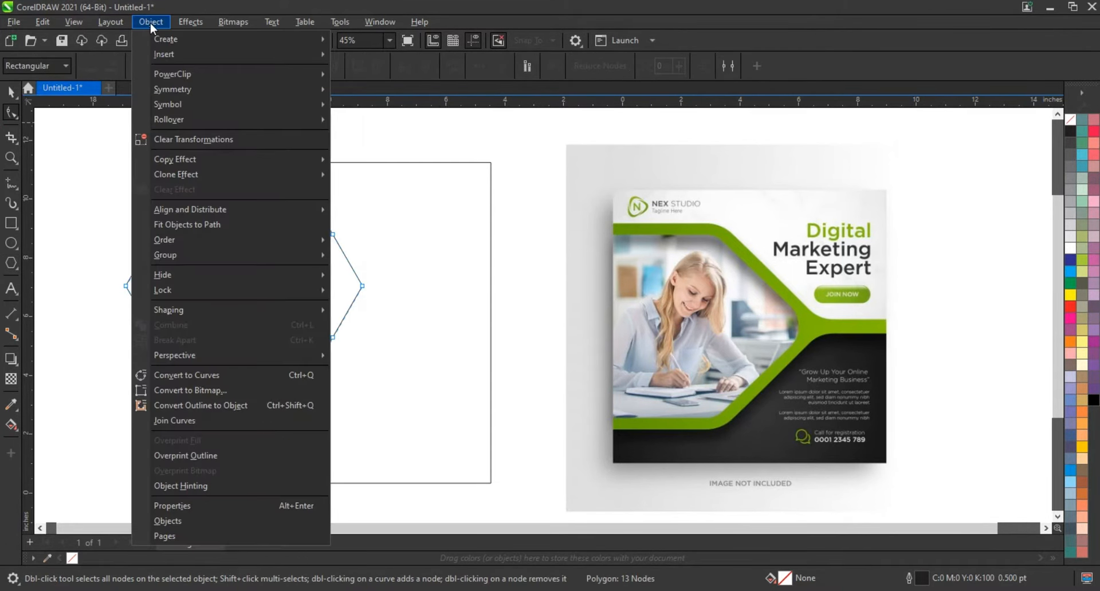
pyautogui.click(182, 380)
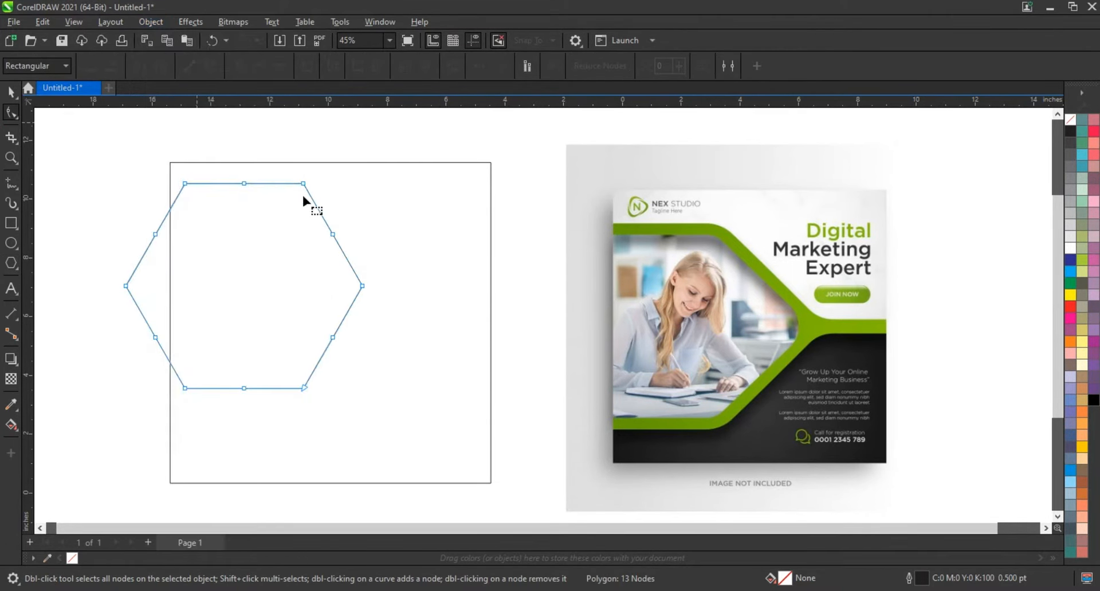
# Lengthen the hexagon's right half into a long sharp point, deleting the midpoint nodes on its two right-hand slanted edges.
pyautogui.moveTo(270, 167); pyautogui.dragTo(389, 414)
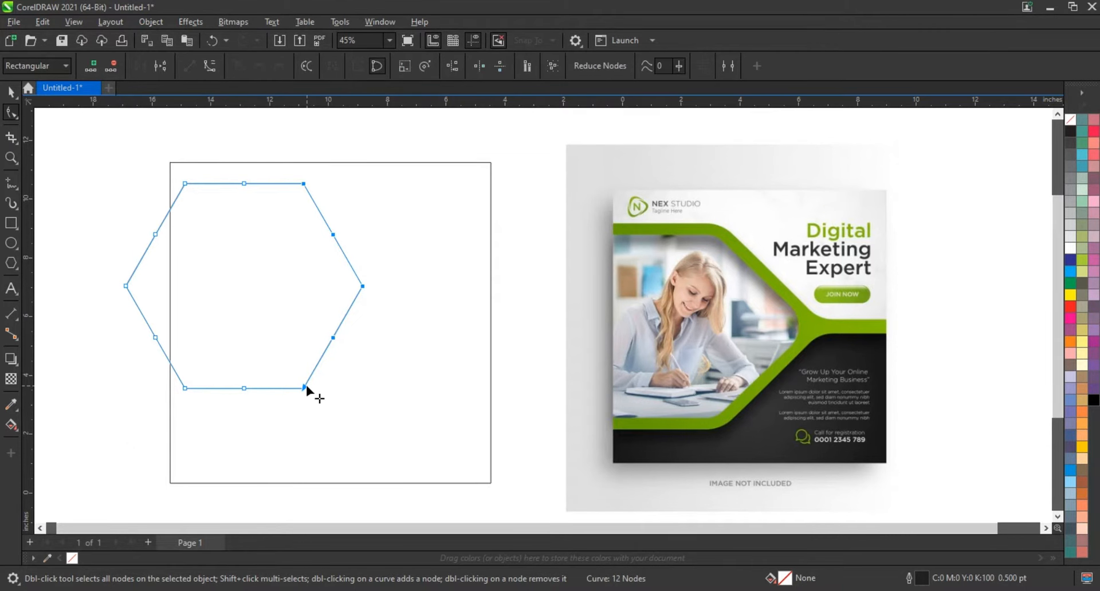
pyautogui.moveTo(304, 388); pyautogui.dragTo(411, 388)
pyautogui.moveTo(449, 215); pyautogui.dragTo(425, 354)
pyautogui.press('Delete')
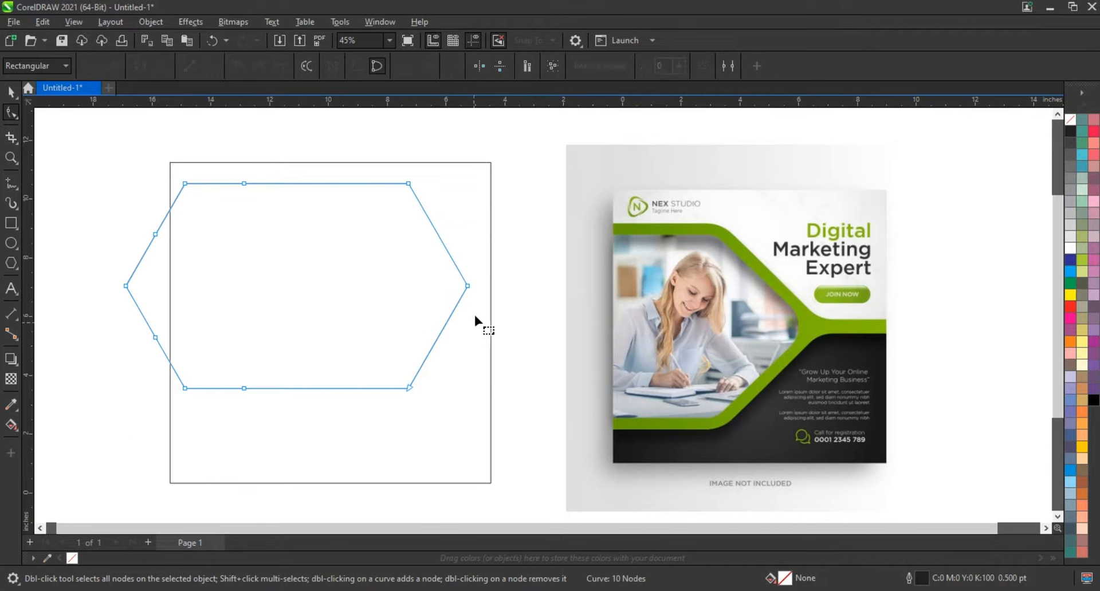
pyautogui.moveTo(467, 287); pyautogui.dragTo(521, 294)
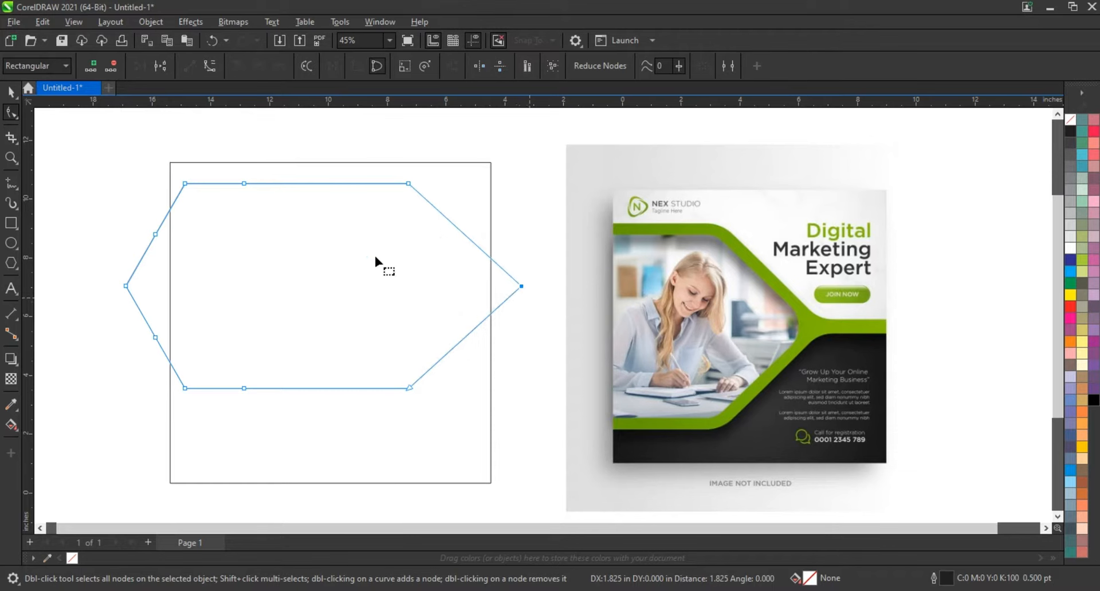
# Move the pointed shape left so its tip lies inside the square and set its outline width to 4 pt.
pyautogui.click(11, 92)
pyautogui.moveTo(226, 264); pyautogui.dragTo(319, 268)
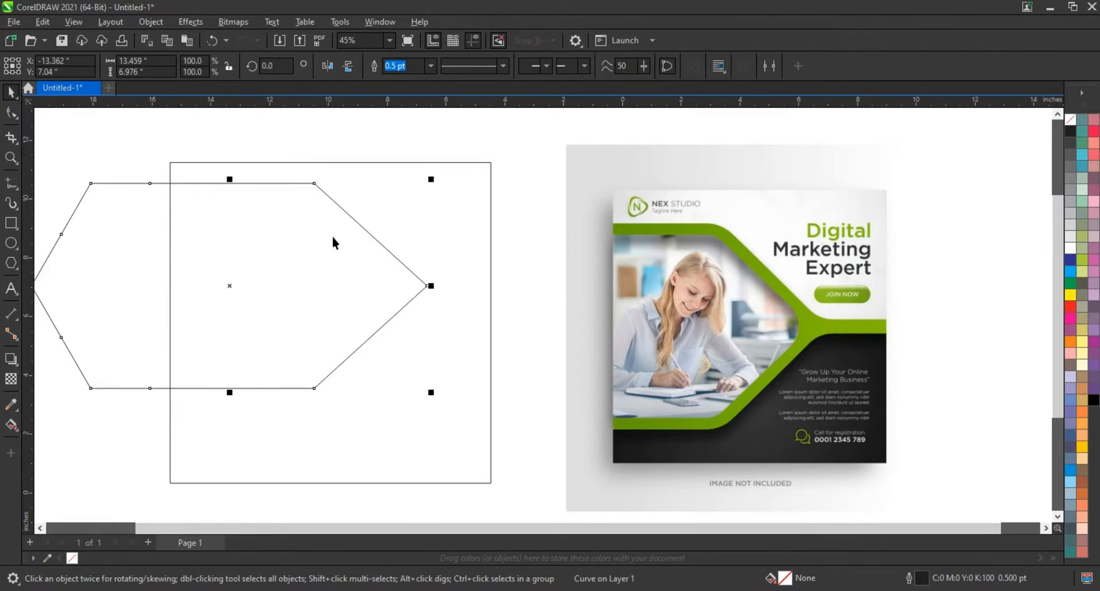
pyautogui.click(11, 157)
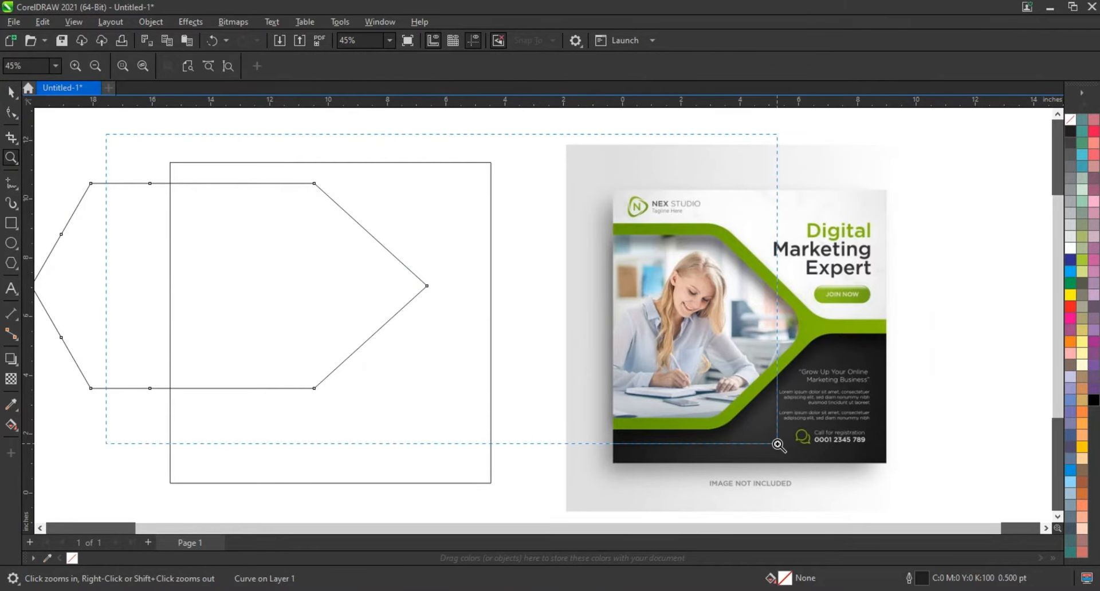
pyautogui.scroll(1, 707, 410)
pyautogui.click(10, 93)
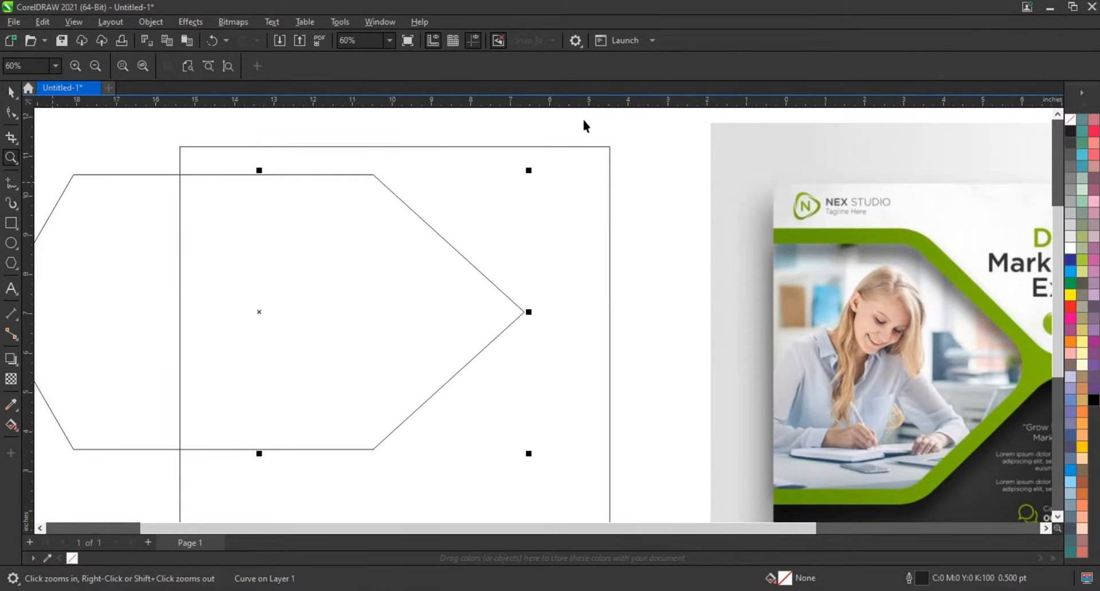
pyautogui.click(431, 66)
pyautogui.click(408, 172)
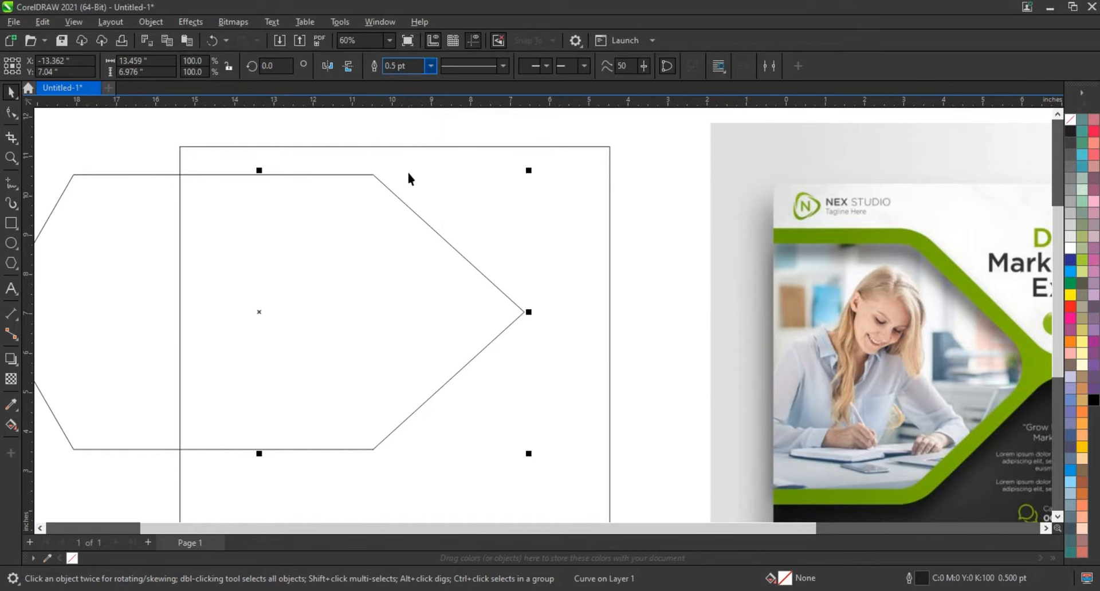
pyautogui.click(431, 66)
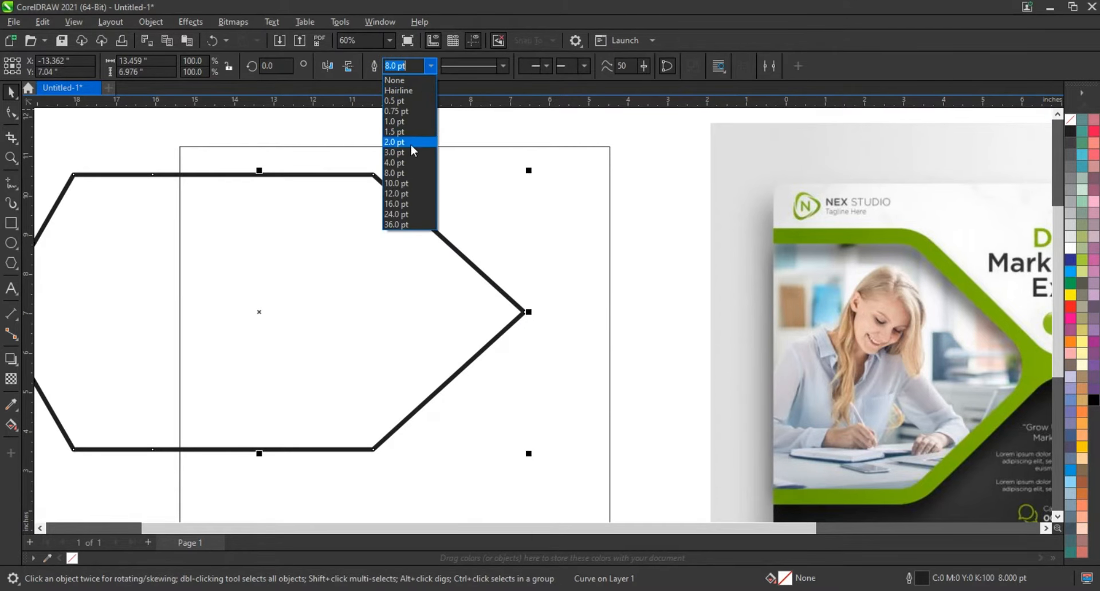
pyautogui.click(408, 164)
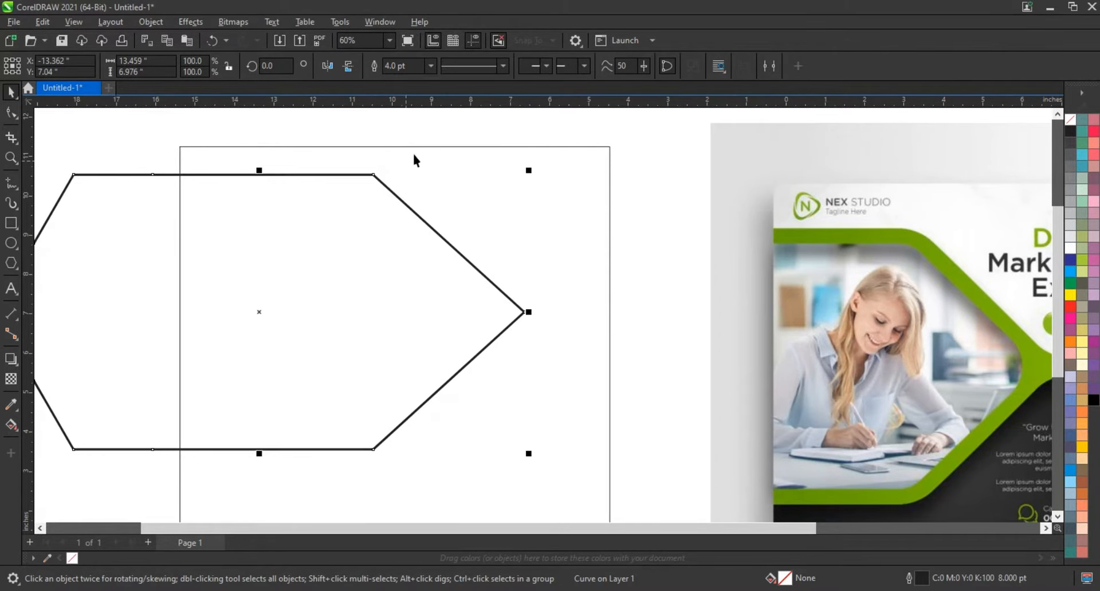
# Round all corners of the pointed shape with a fillet radius of 1.05 inches.
pyautogui.click(370, 26)
pyautogui.moveTo(404, 204)
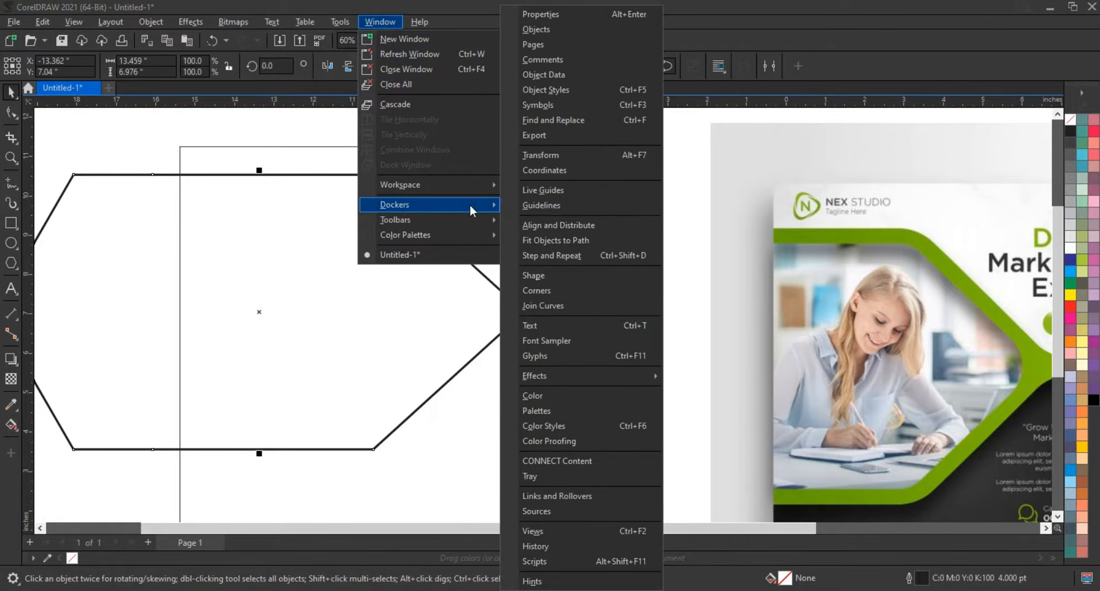
pyautogui.click(545, 291)
pyautogui.click(965, 171)
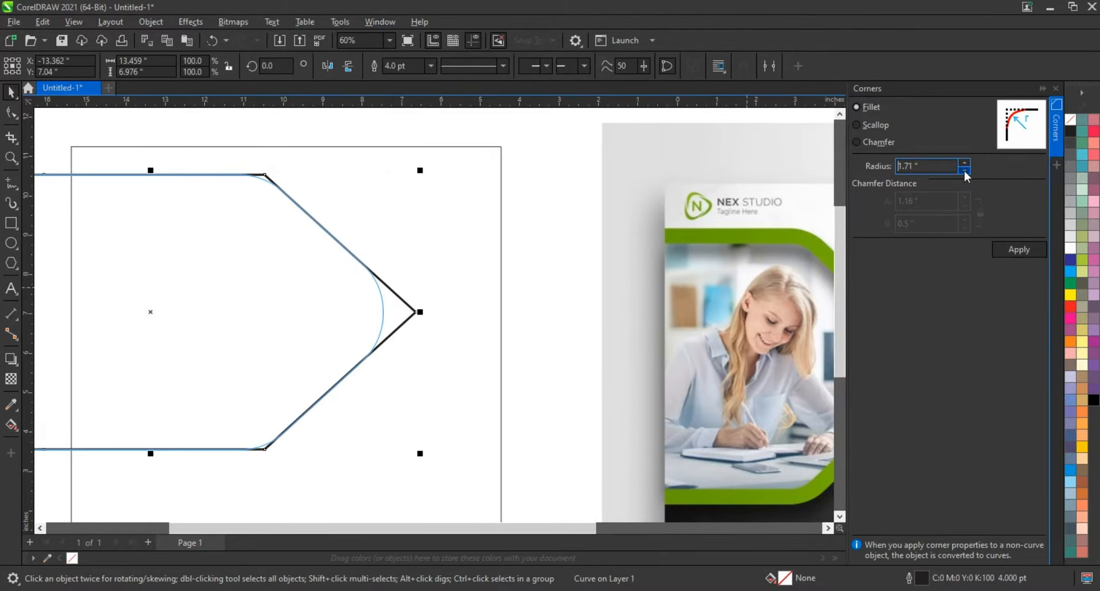
pyautogui.moveTo(964, 171); pyautogui.dragTo(967, 175)
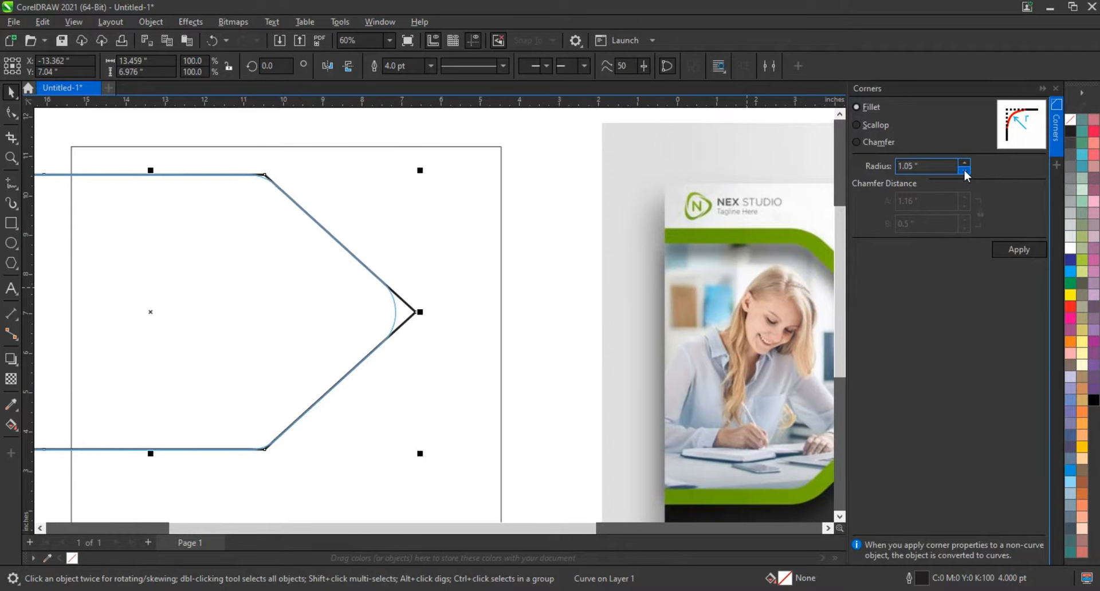
pyautogui.click(1009, 249)
pyautogui.click(1056, 88)
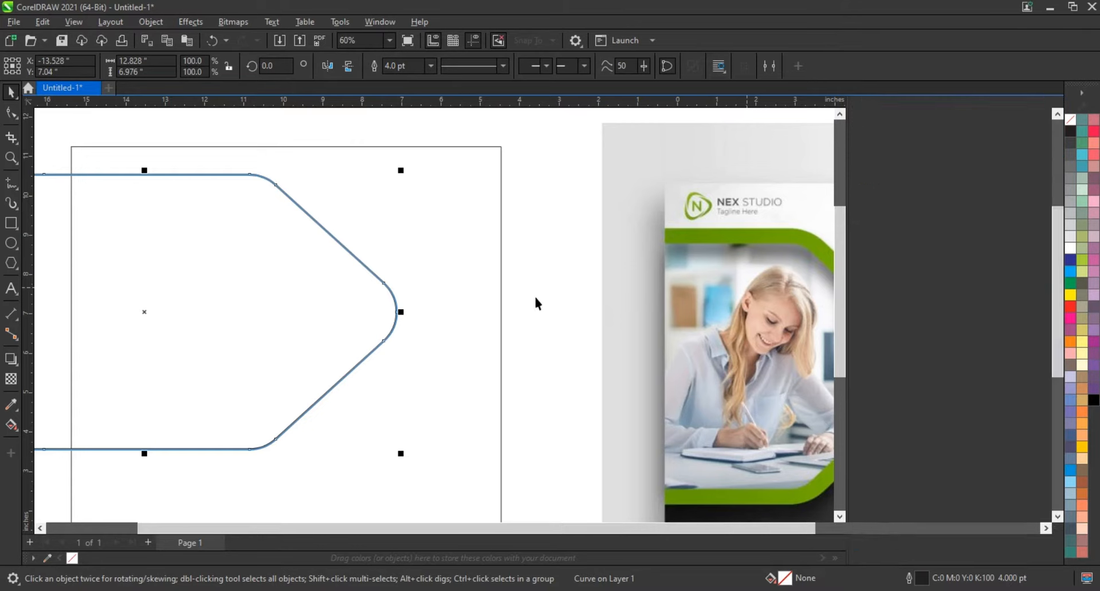
pyautogui.click(630, 335)
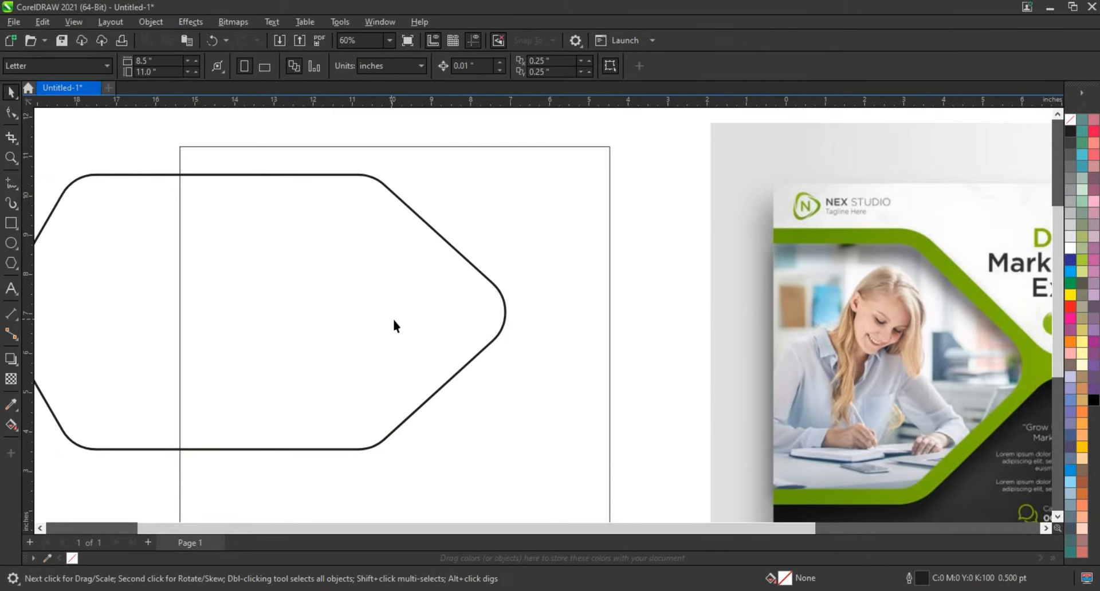
# Align the rounded pointed shape and the square so their centres sit at the same height.
pyautogui.click(495, 337)
pyautogui.scroll(-1, 642, 382)
pyautogui.click(649, 379)
pyautogui.scroll(-2, 260, 324)
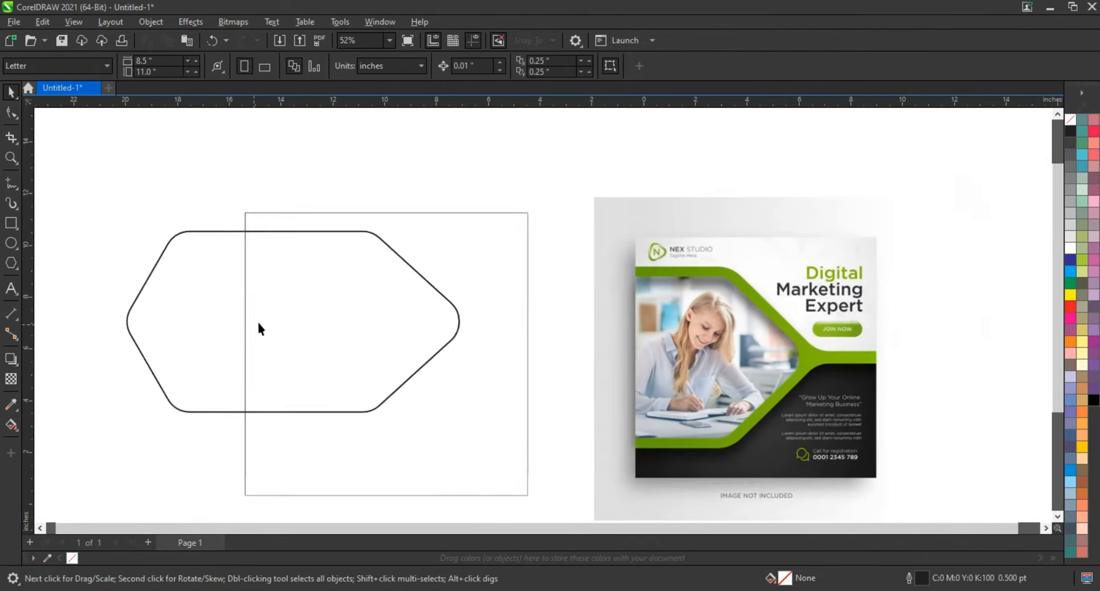
pyautogui.moveTo(118, 208); pyautogui.dragTo(893, 493)
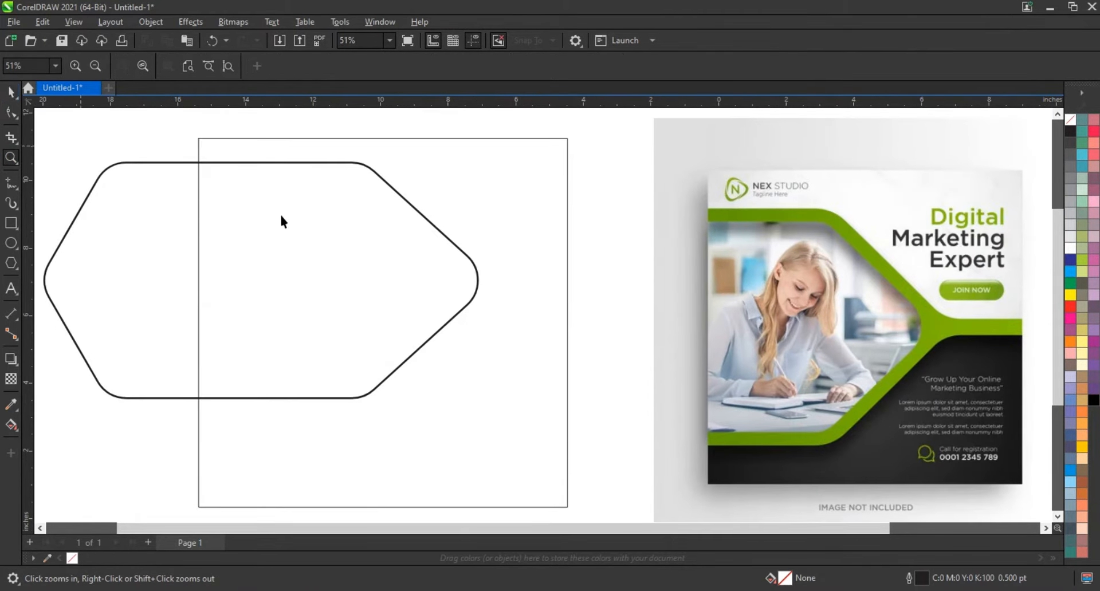
pyautogui.press('space')
pyautogui.hotkey('ctrl', 'a')
pyautogui.press('e')
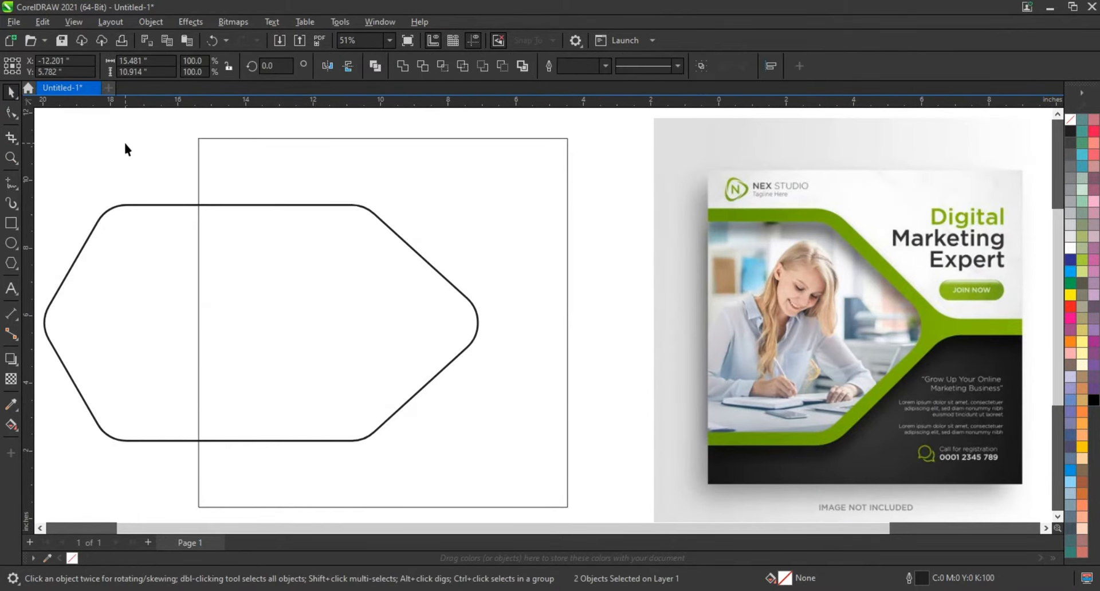
pyautogui.click(125, 144)
# Enlarge the rounded shape proportionally to about 14.3 by 7.8 inches and shift it slightly left.
pyautogui.click(398, 257)
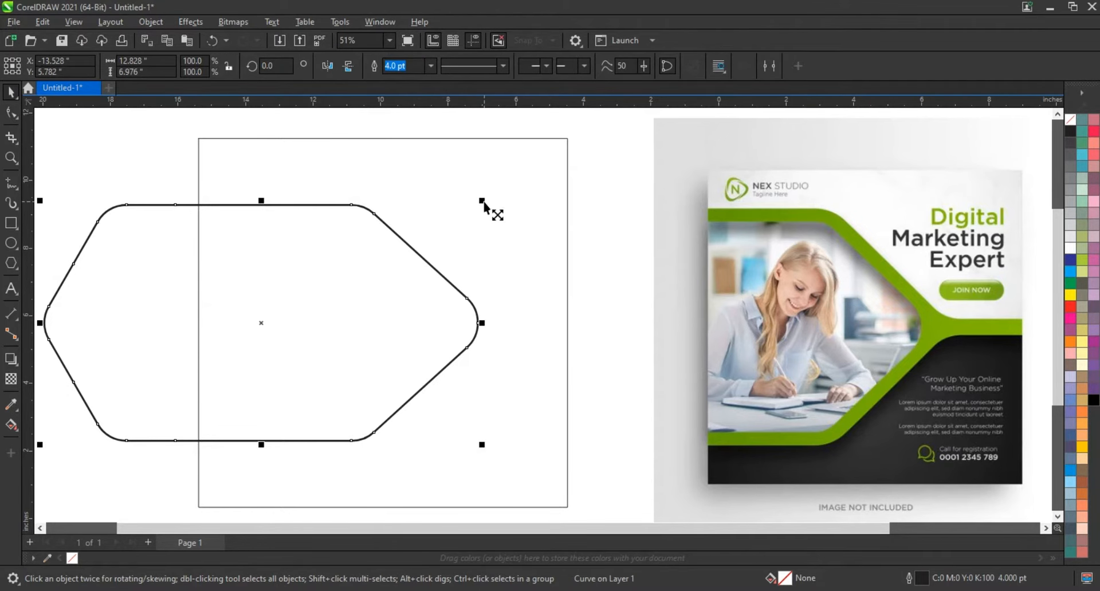
pyautogui.moveTo(483, 204); pyautogui.dragTo(510, 181)
pyautogui.moveTo(266, 331); pyautogui.dragTo(244, 333)
# Add a one-step inside contour of about 0.5 inches to the rounded shape and break the contour apart.
pyautogui.click(14, 364)
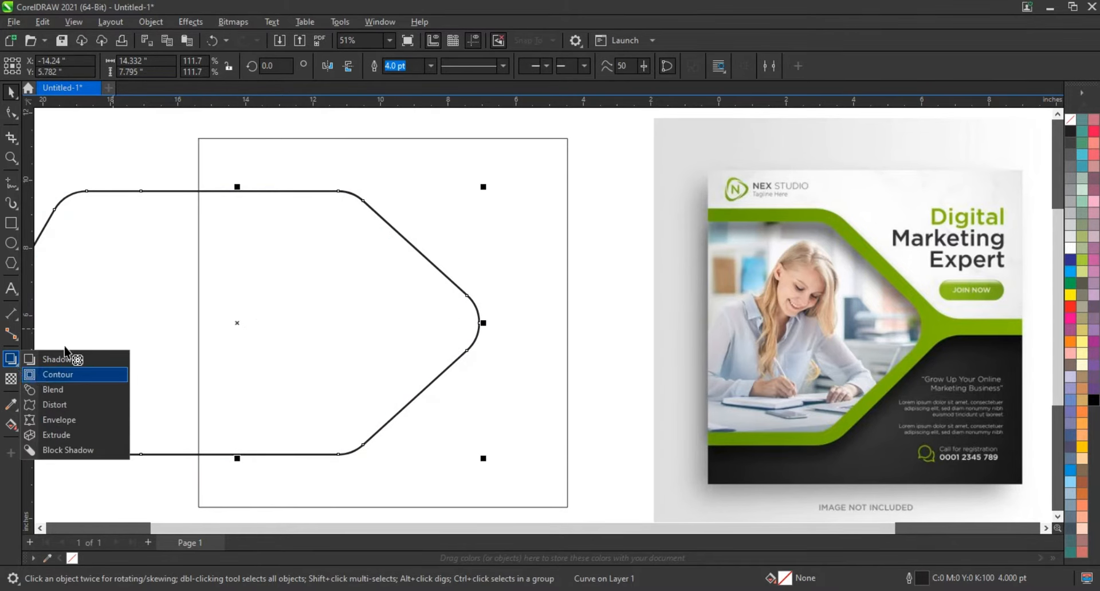
pyautogui.click(37, 374)
pyautogui.moveTo(211, 191)
pyautogui.mouseDown()
pyautogui.moveTo(226, 206)
pyautogui.moveTo(213, 208)
pyautogui.mouseUp()
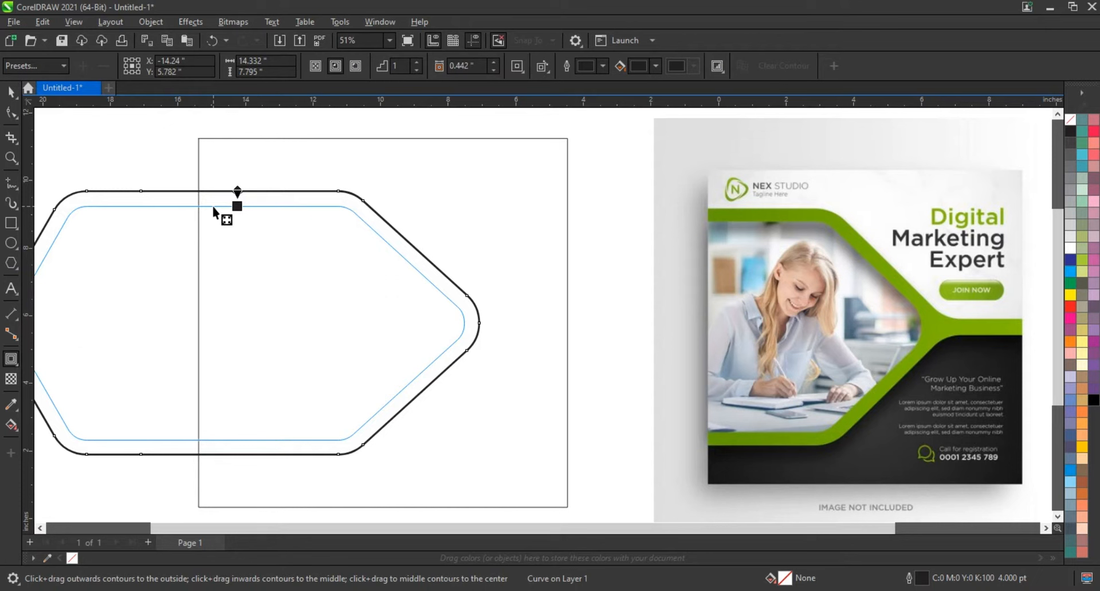
pyautogui.moveTo(213, 208); pyautogui.dragTo(214, 208)
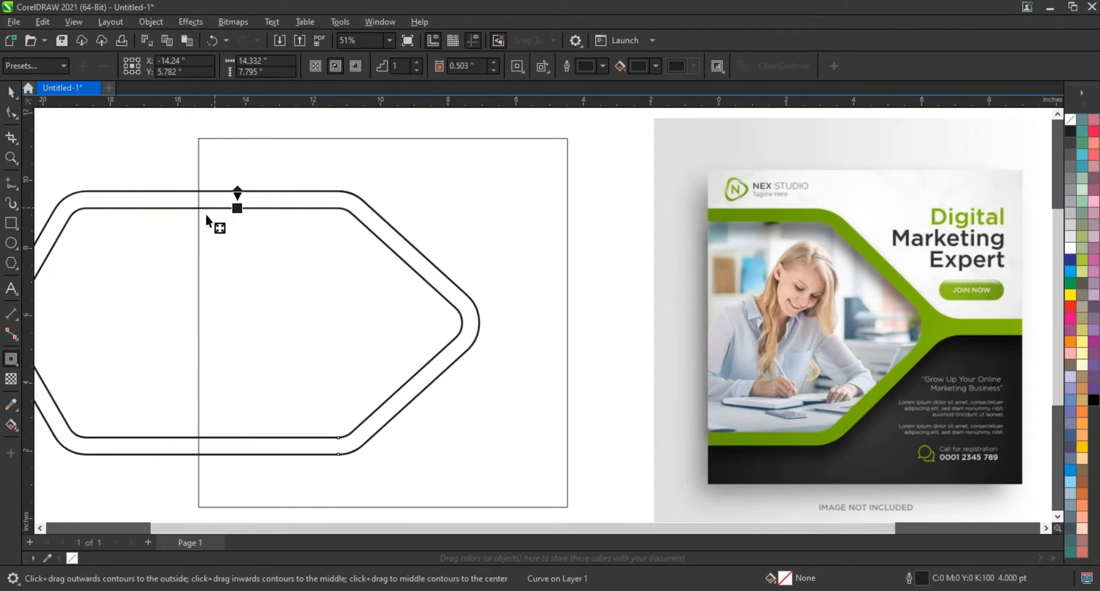
pyautogui.click(11, 93)
pyautogui.click(151, 22)
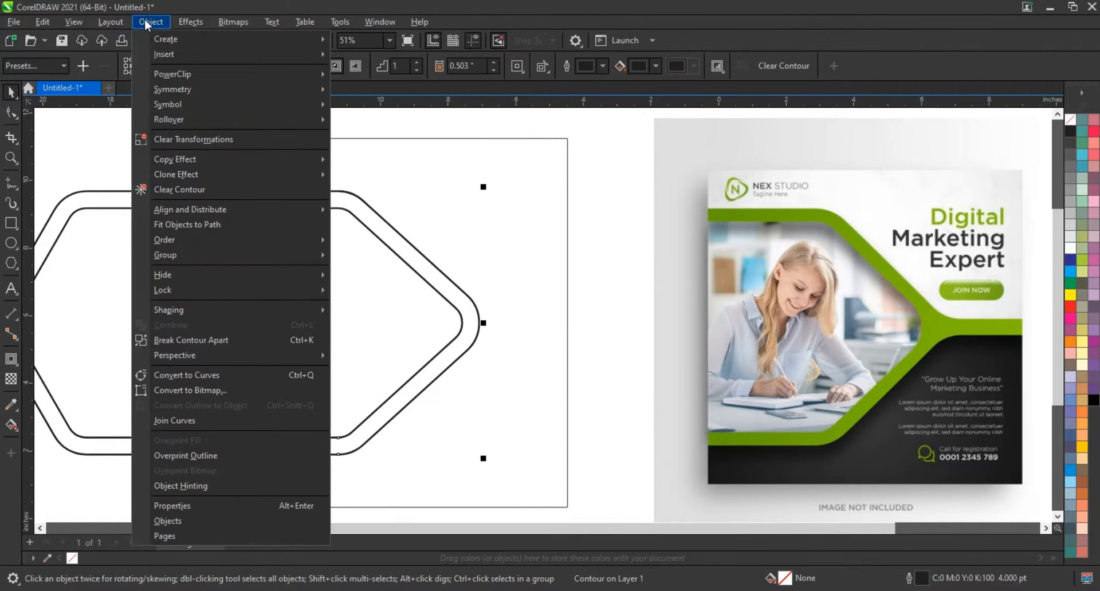
pyautogui.click(171, 340)
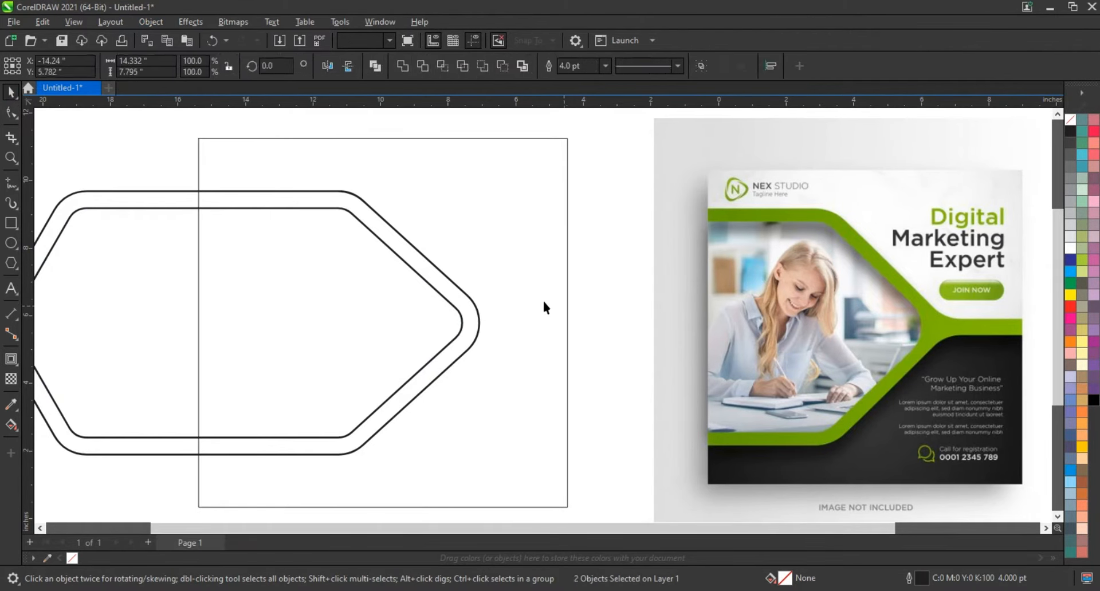
# Make a flipped copy of the outer shape beyond its tip and fit it along the outer shape's upper slanted edge.
pyautogui.scroll(-1, 550, 298)
pyautogui.moveTo(127, 309); pyautogui.dragTo(619, 350)
pyautogui.press('Up')
pyautogui.press('Up')
pyautogui.press('Up')
pyautogui.press('Up')
pyautogui.press('Up')
pyautogui.press('Up')
pyautogui.press('Up')
pyautogui.press('Up')
pyautogui.press('Up')
pyautogui.press('Up')
pyautogui.press('Up')
pyautogui.press('Up')
pyautogui.press('Up')
pyautogui.press('Up')
pyautogui.press('Up')
pyautogui.press('Up')
pyautogui.press('Up')
pyautogui.press('Up')
pyautogui.press('Up')
pyautogui.press('Up')
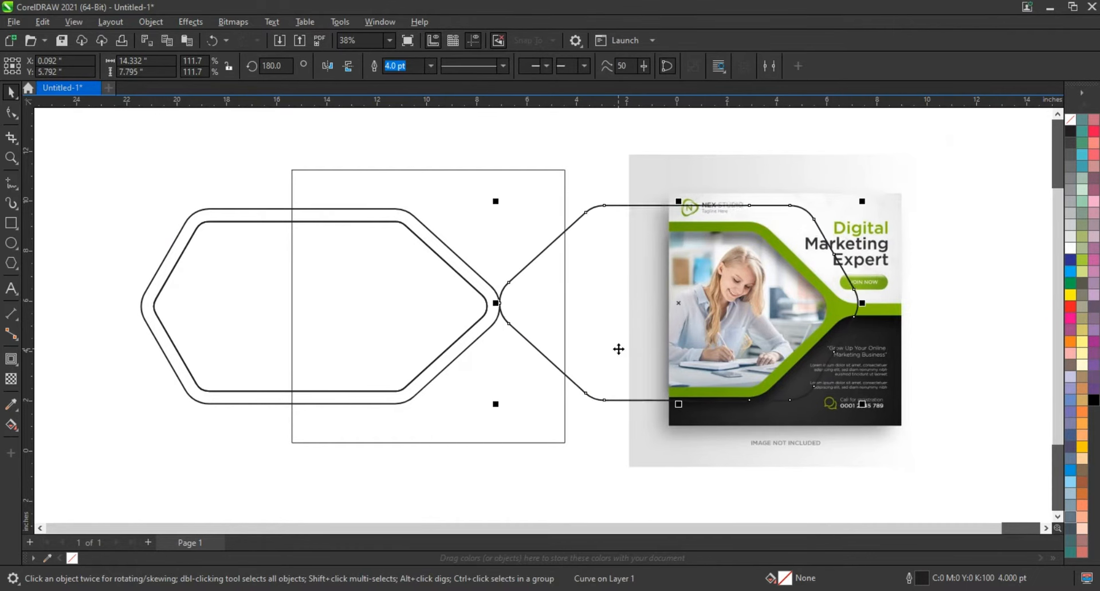
pyautogui.moveTo(619, 349)
pyautogui.mouseDown()
pyautogui.moveTo(619, 331)
pyautogui.moveTo(533, 264)
pyautogui.mouseUp()
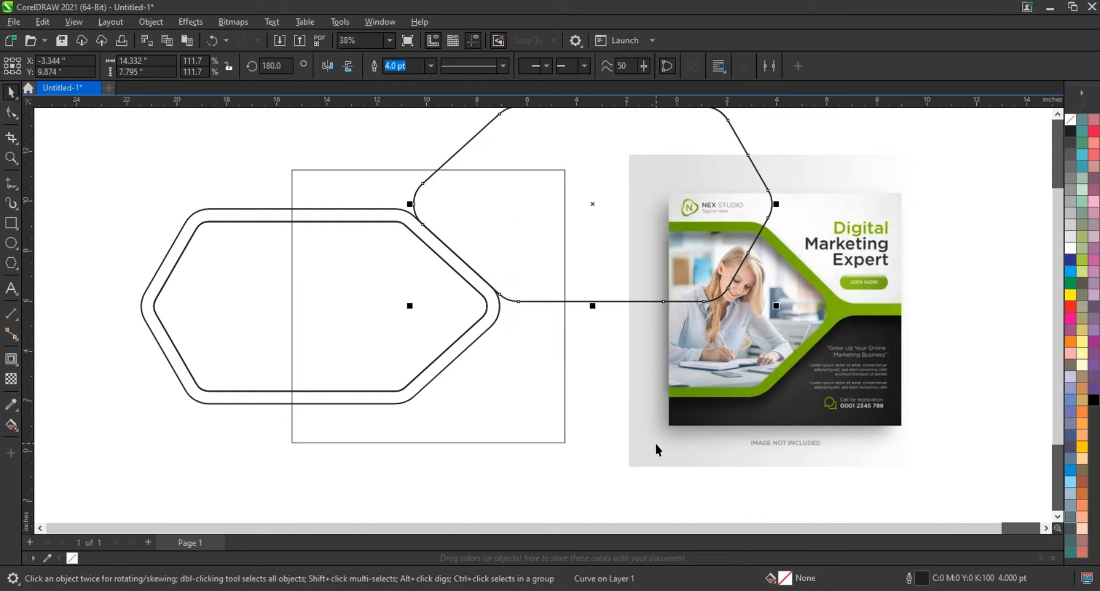
# Mirror a copy of the upper shape downward and nudge it lower to fit the lower slanted edge, leaving a narrow gap.
pyautogui.click(11, 157)
pyautogui.moveTo(287, 209); pyautogui.dragTo(827, 435)
pyautogui.scroll(-1, 637, 321)
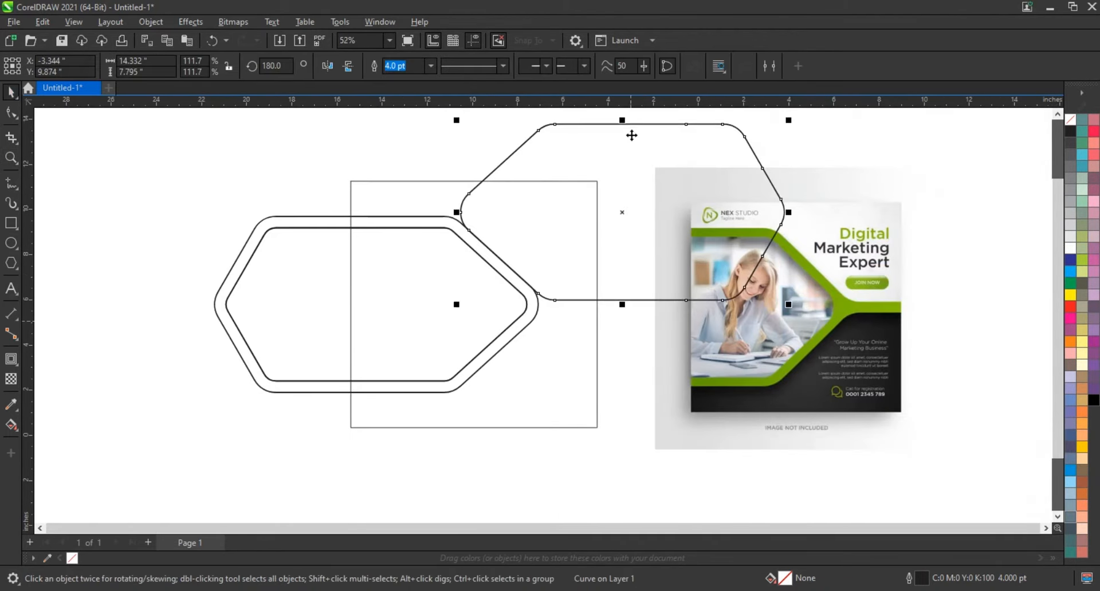
pyautogui.moveTo(622, 119); pyautogui.dragTo(612, 341)
pyautogui.rightClick(611, 340)
pyautogui.press('Down')
pyautogui.press('Down')
pyautogui.press('Down')
pyautogui.press('Down')
pyautogui.press('Down')
pyautogui.press('Down')
pyautogui.press('Down')
pyautogui.press('Down')
pyautogui.press('Down')
pyautogui.press('Down')
pyautogui.press('Down')
pyautogui.press('Down')
pyautogui.press('Down')
pyautogui.press('Down')
pyautogui.press('Down')
pyautogui.press('Down')
pyautogui.press('Down')
pyautogui.press('Down')
pyautogui.press('Down')
pyautogui.press('Down')
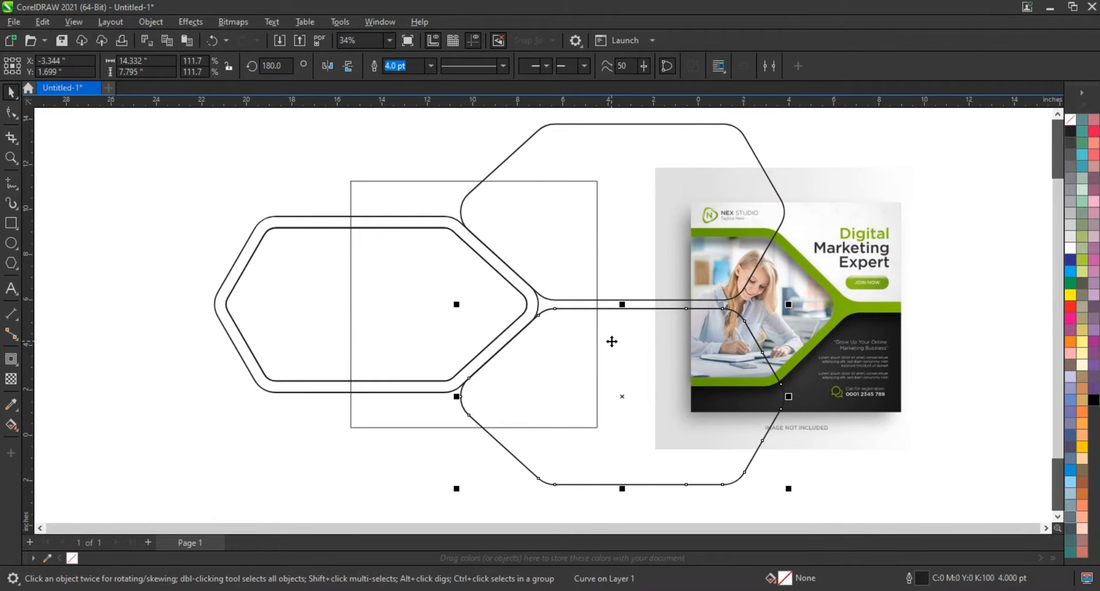
# Smart-fill the thin connector strip and the arrow band within the square frame and weld the two pieces together.
pyautogui.click(11, 161)
pyautogui.click(779, 389)
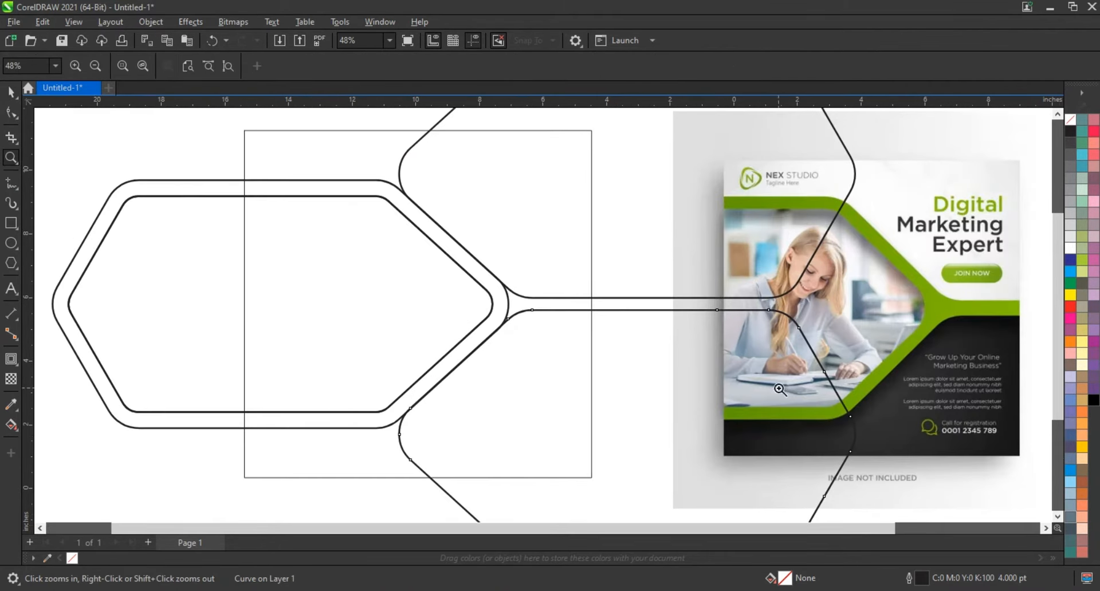
pyautogui.click(16, 432)
pyautogui.click(59, 439)
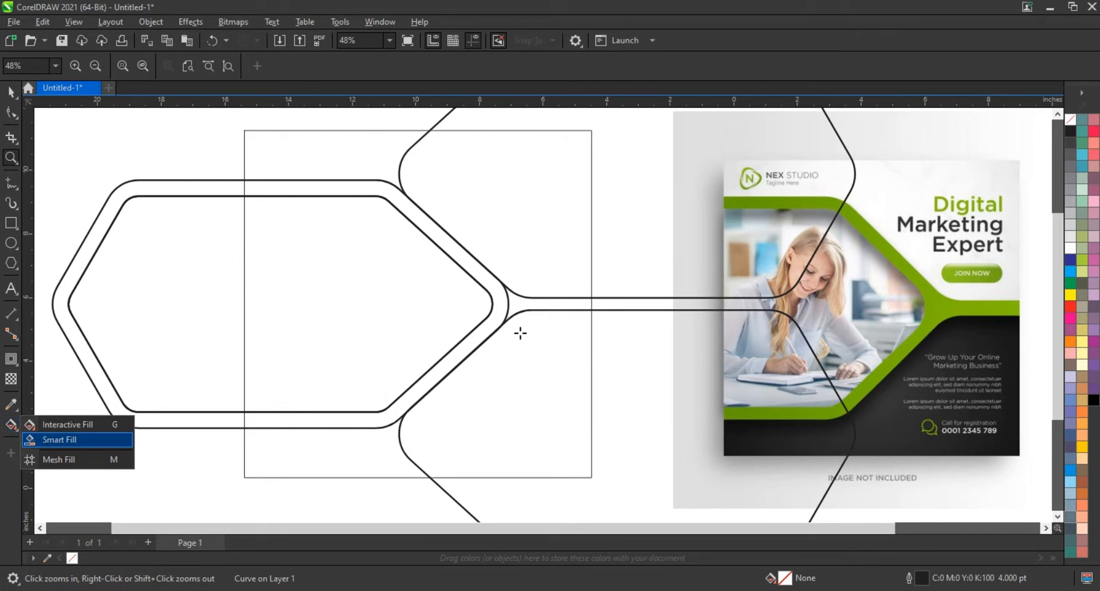
pyautogui.click(548, 307)
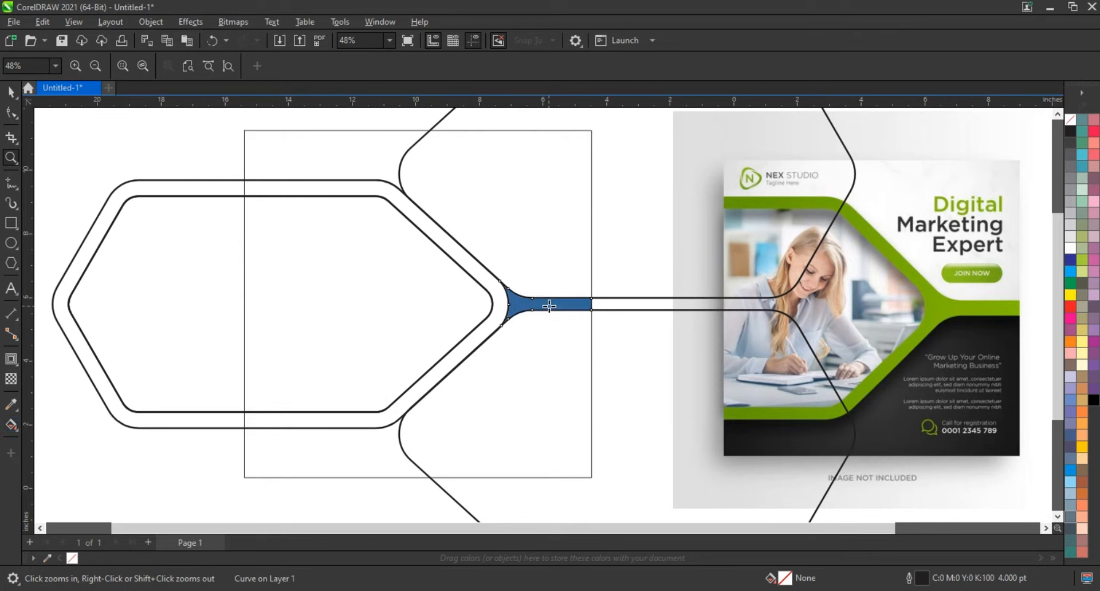
pyautogui.click(497, 315)
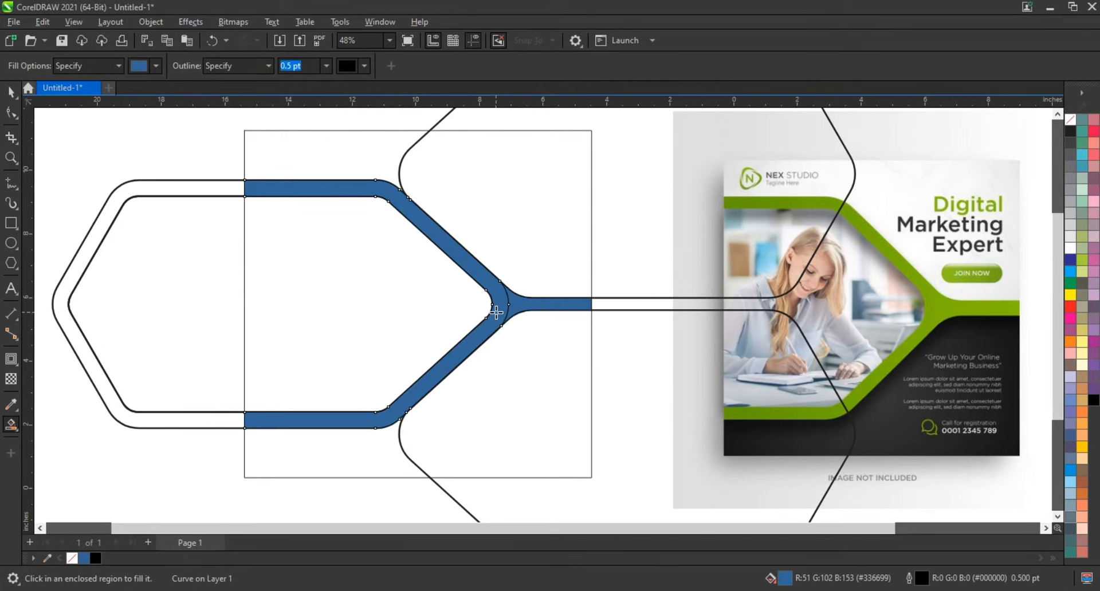
pyautogui.keyDown('shift'); pyautogui.click(533, 306); pyautogui.keyUp('shift')
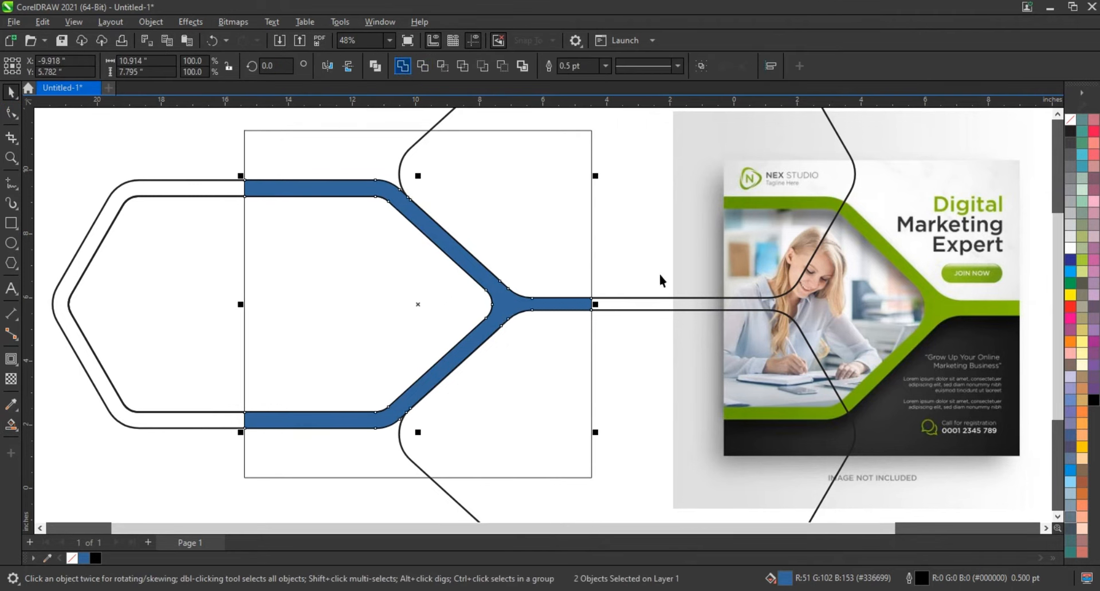
# Delete the upper and lower rounded construction outlines that extend beyond the square over the reference flyer.
pyautogui.click(664, 298)
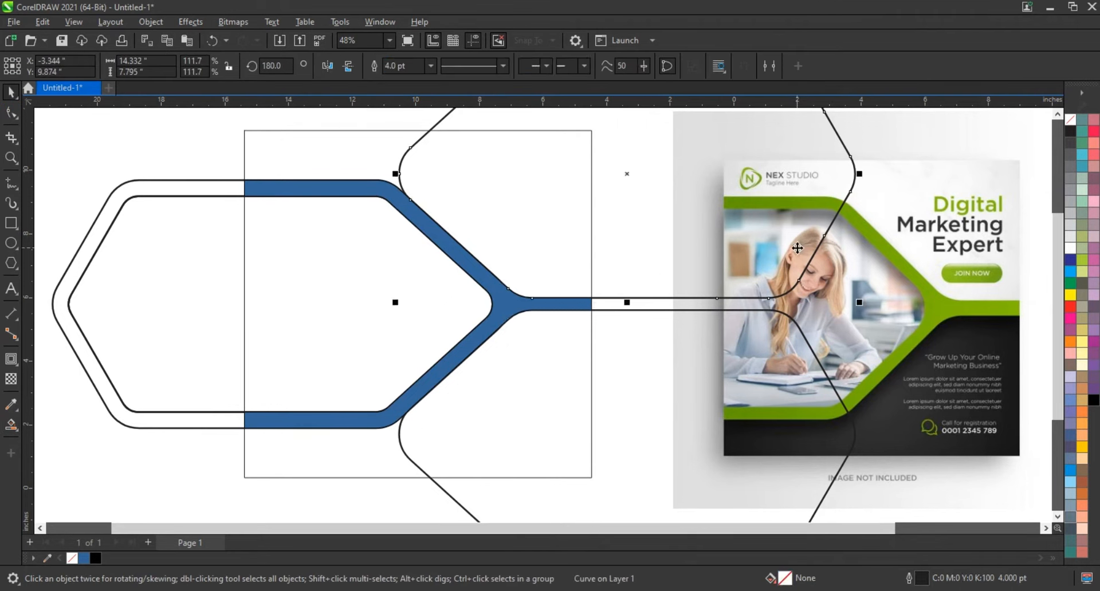
pyautogui.press('Delete')
pyautogui.click(674, 348)
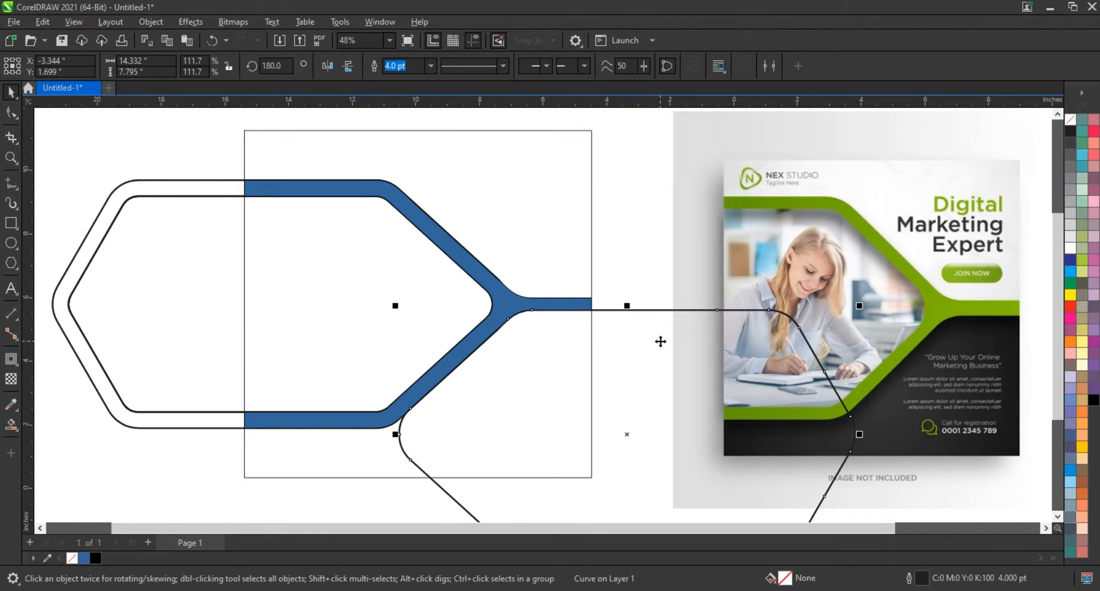
pyautogui.press('Delete')
pyautogui.click(637, 333)
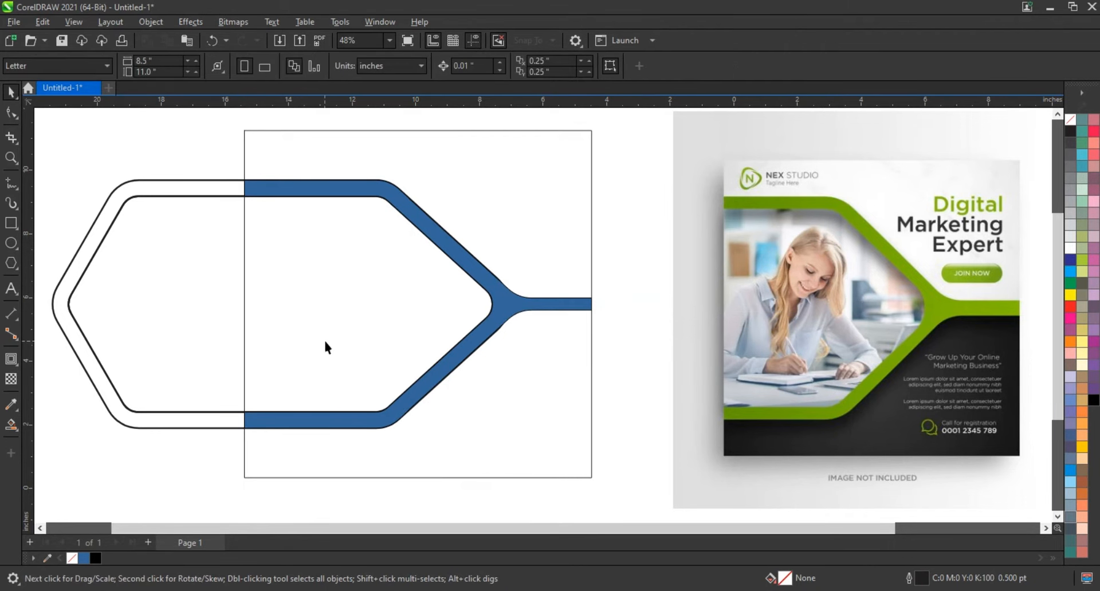
# Smart-fill the inner arrow area within the square and delete the remaining outer and inner rounded outlines.
pyautogui.click(365, 338)
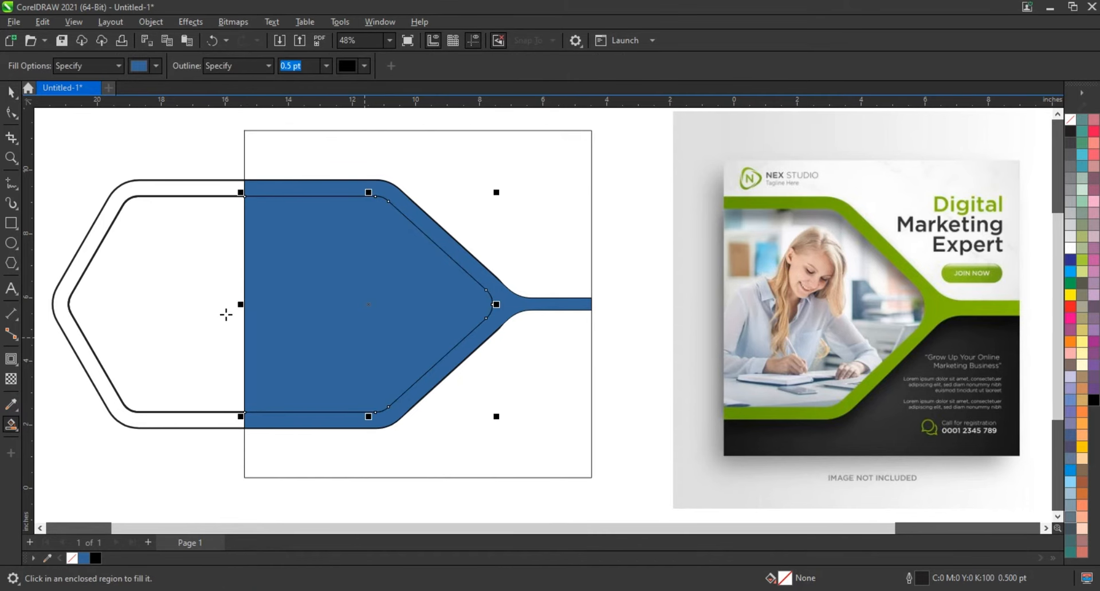
pyautogui.press('space')
pyautogui.click(165, 195)
pyautogui.press('Delete')
pyautogui.click(167, 197)
pyautogui.click(167, 204)
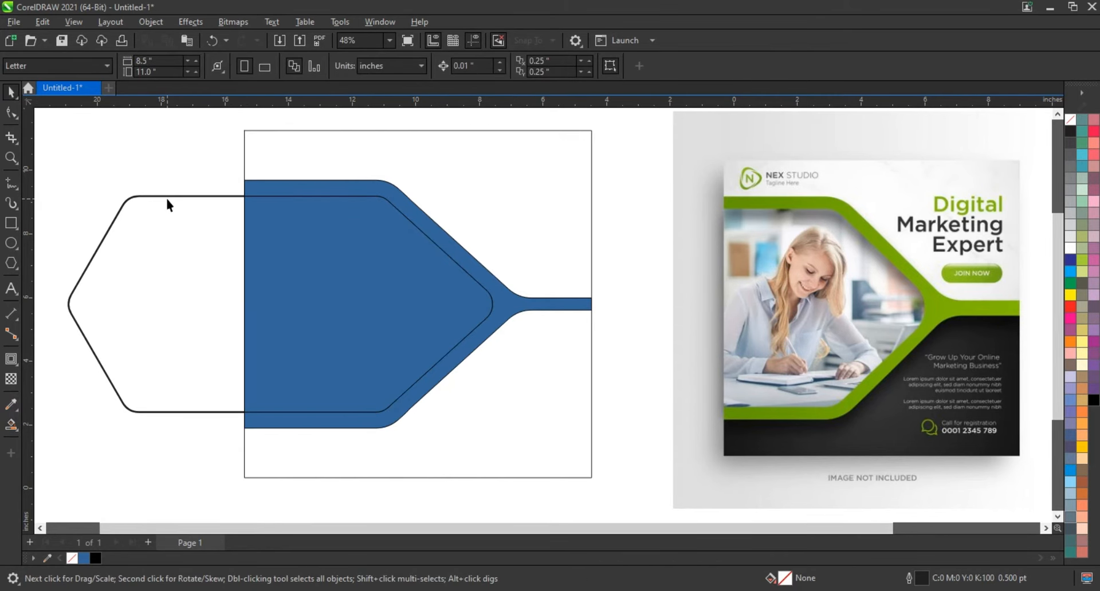
pyautogui.click(152, 196)
pyautogui.press('Delete')
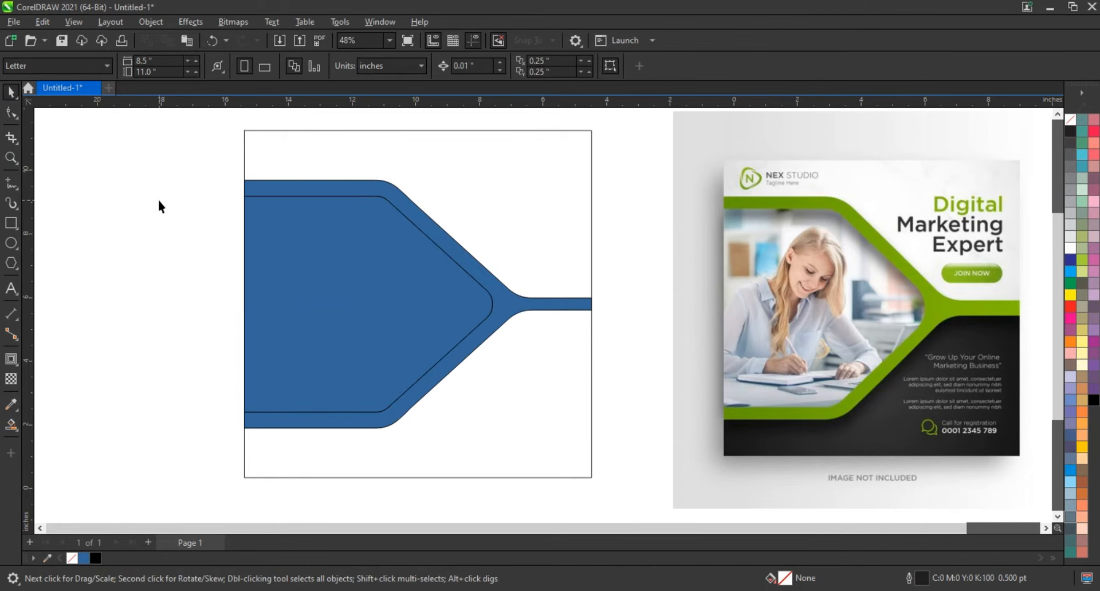
# Smart-fill the background areas below and above the arrow band as separate pieces within the square frame.
pyautogui.click(12, 424)
pyautogui.click(552, 420)
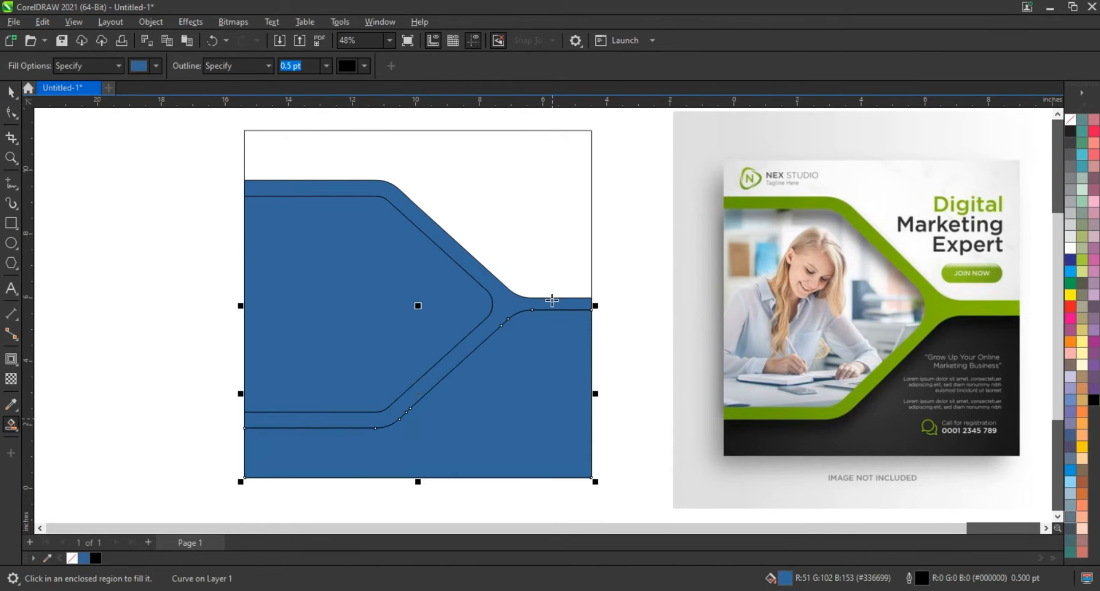
pyautogui.click(543, 236)
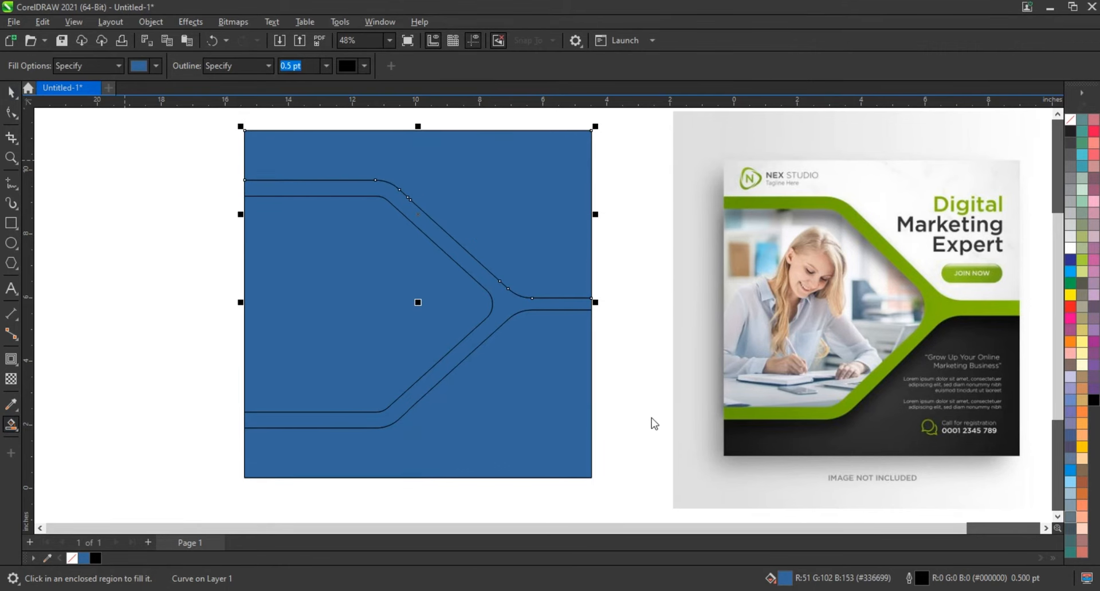
pyautogui.press('space')
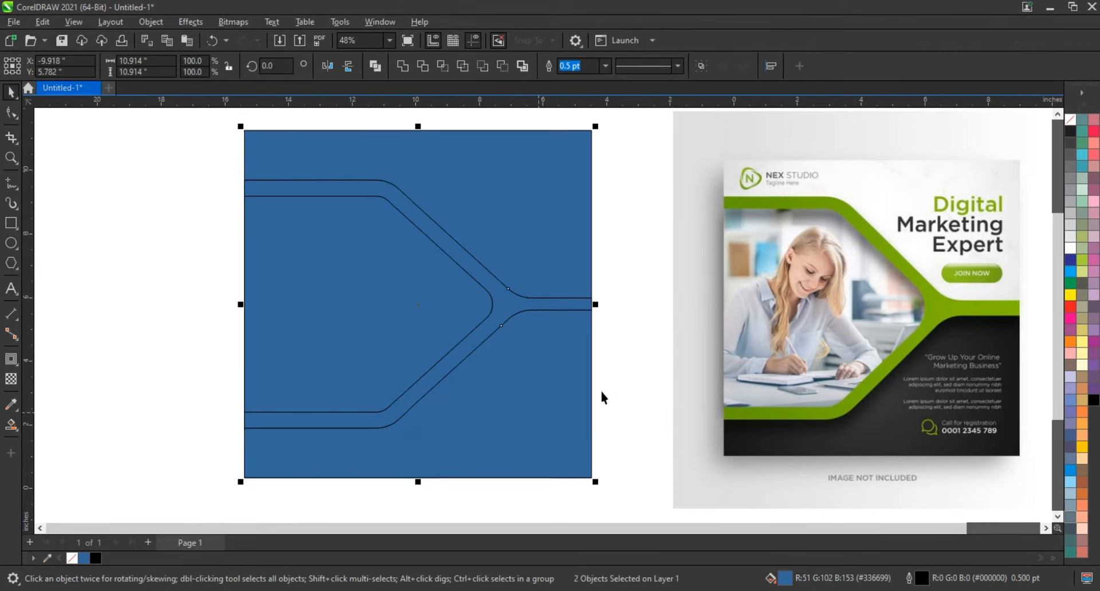
pyautogui.click(599, 389)
pyautogui.click(576, 398)
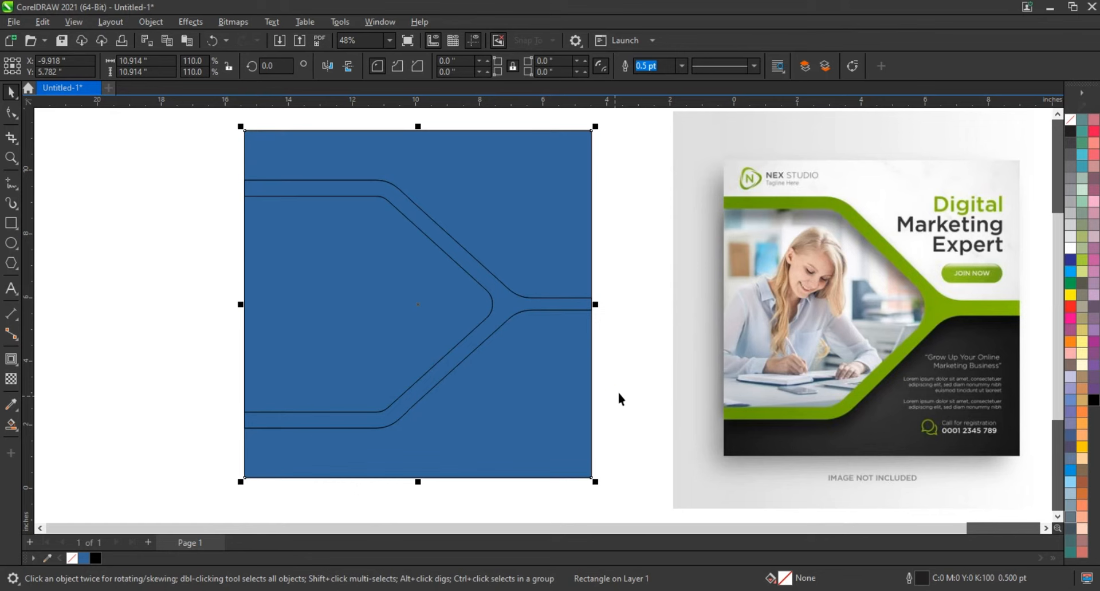
# Fill the lower background piece with a diagonal dark-grey-to-black fountain fill and shift its black end and midpoint toward the lower corner.
pyautogui.click(572, 391)
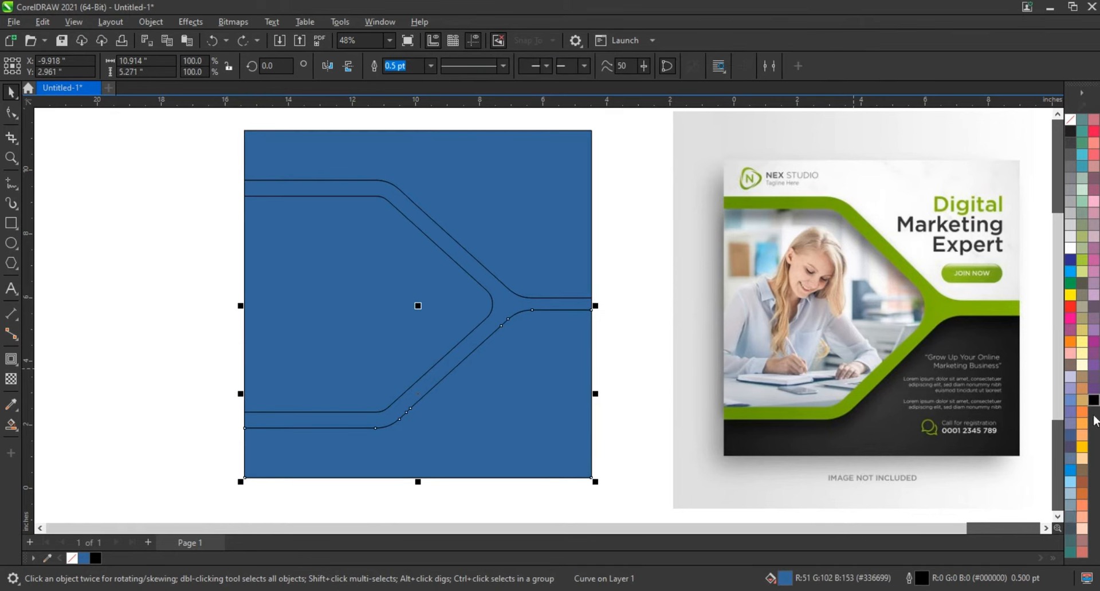
pyautogui.click(1094, 400)
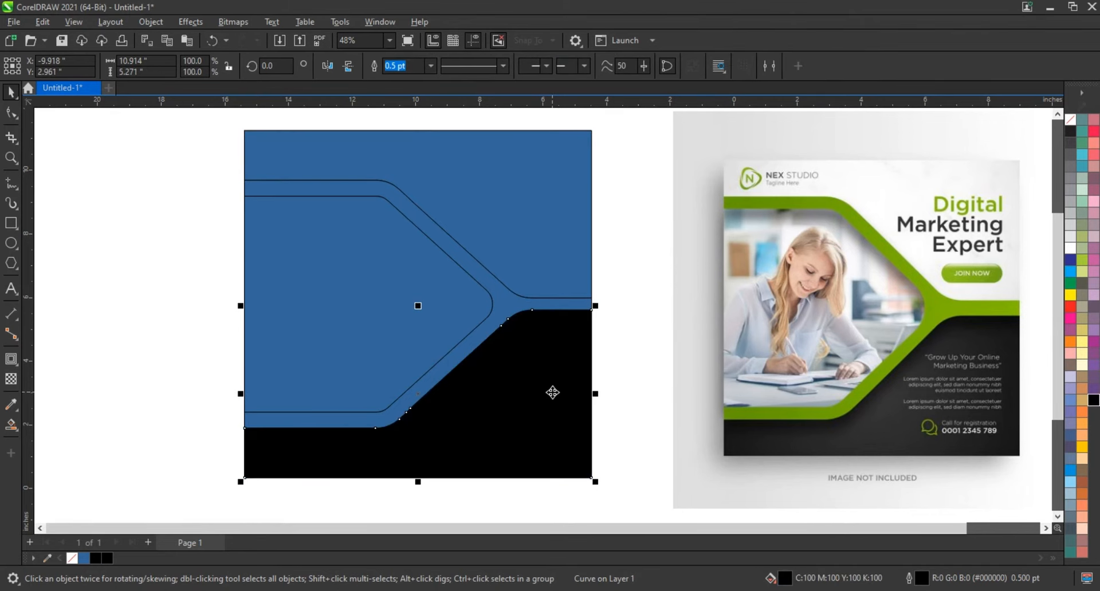
pyautogui.press('g')
pyautogui.moveTo(555, 470); pyautogui.dragTo(466, 340)
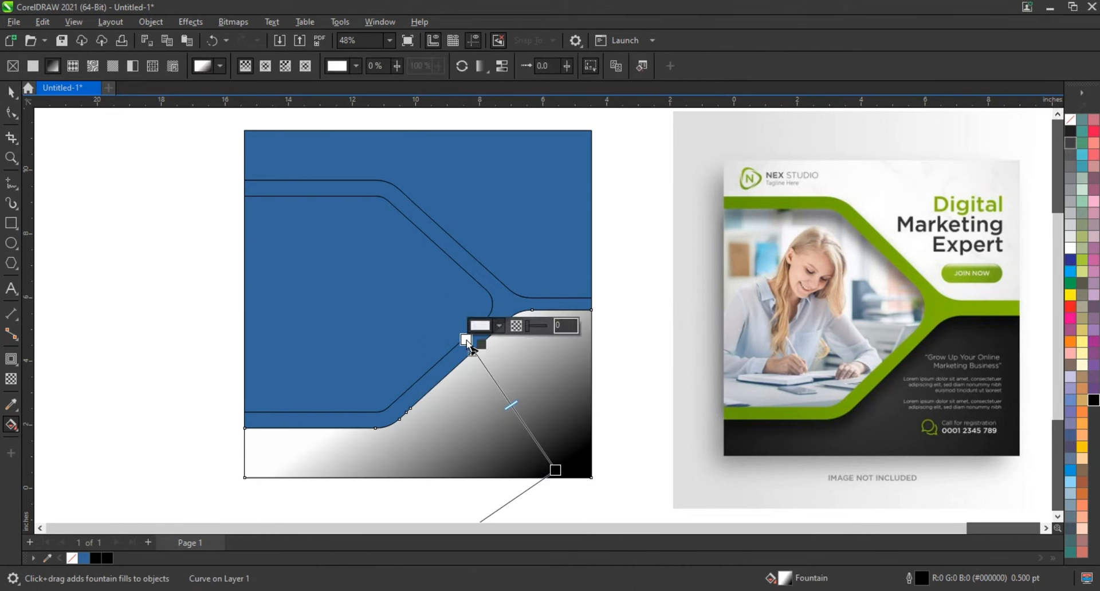
pyautogui.moveTo(471, 348); pyautogui.dragTo(459, 324)
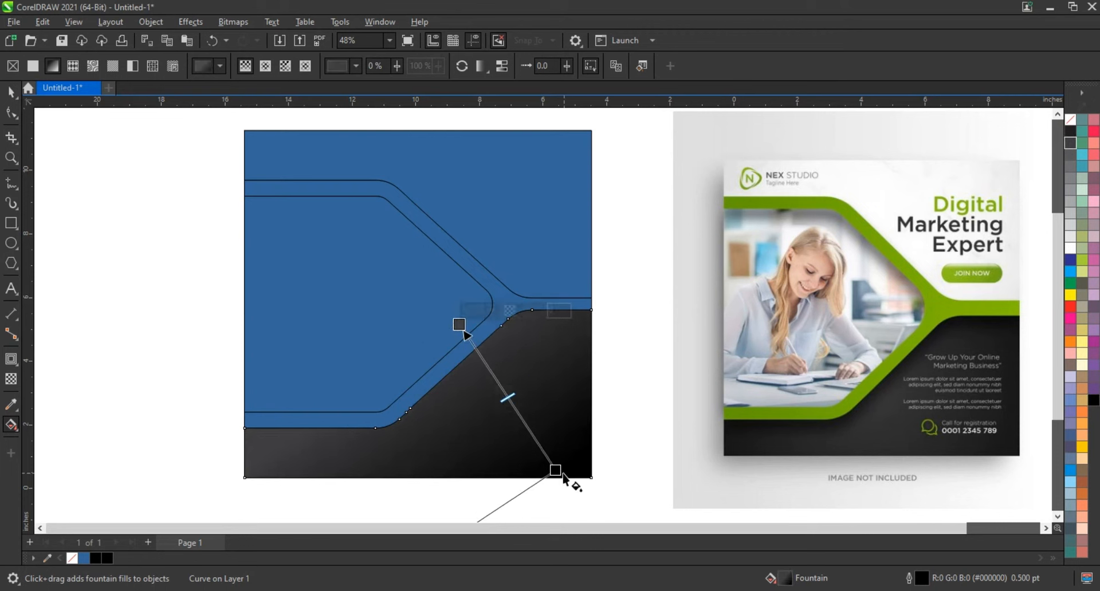
pyautogui.moveTo(564, 474); pyautogui.dragTo(568, 496)
pyautogui.moveTo(518, 410); pyautogui.dragTo(531, 435)
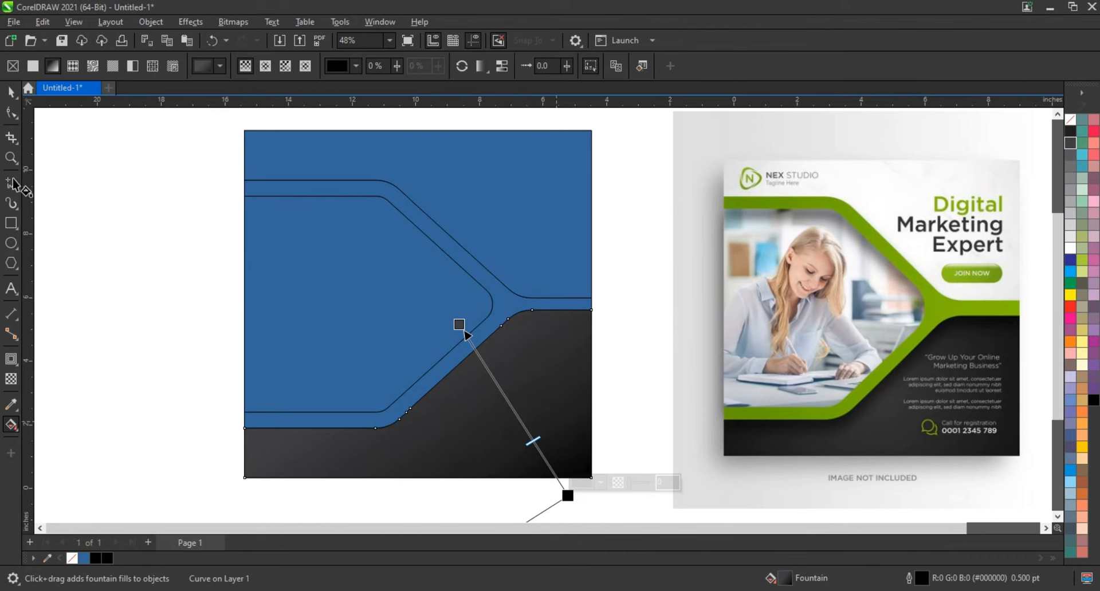
pyautogui.click(12, 94)
pyautogui.click(484, 324)
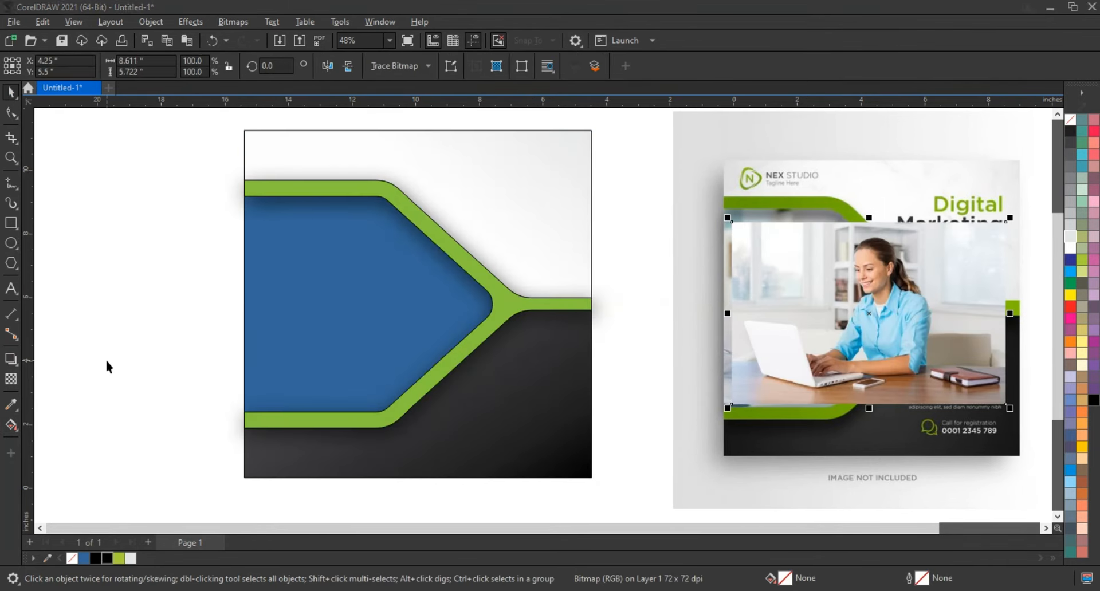
# Mirror the photo of the woman horizontally and PowerClip it inside the blue arrow shape.
pyautogui.click(338, 66)
pyautogui.moveTo(159, 167); pyautogui.dragTo(497, 418)
pyautogui.hotkey('shift', 'pageup')
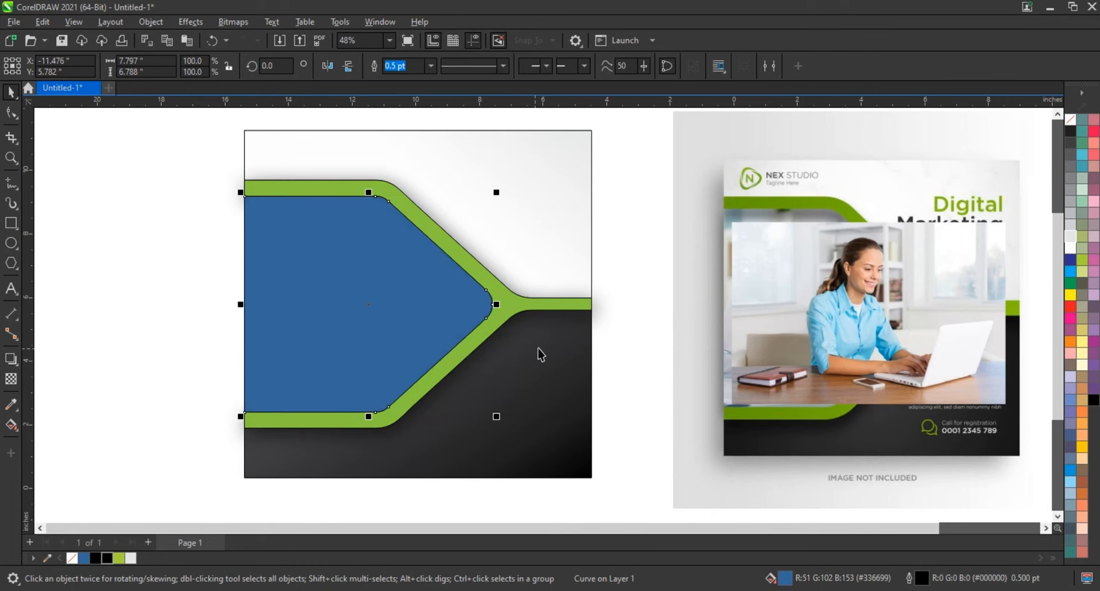
pyautogui.moveTo(759, 314); pyautogui.dragTo(322, 288)
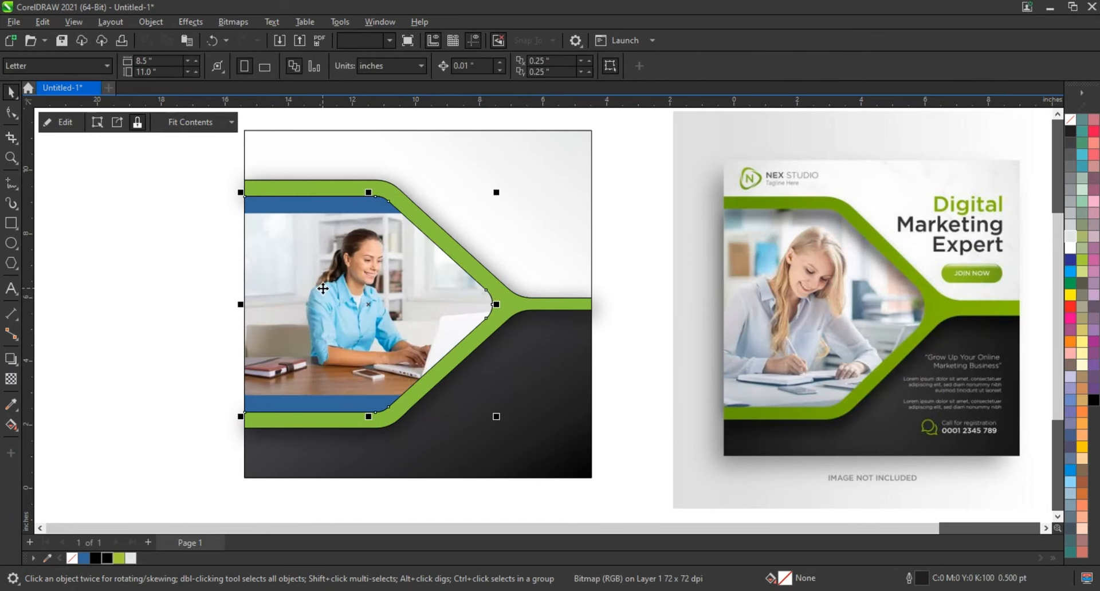
# Enlarge the clipped photo to about 11.07 by 7.36 inches and reposition it so the woman fits within the arrow shape.
pyautogui.doubleClick(322, 287)
pyautogui.click(428, 250)
pyautogui.moveTo(509, 211); pyautogui.dragTo(456, 206)
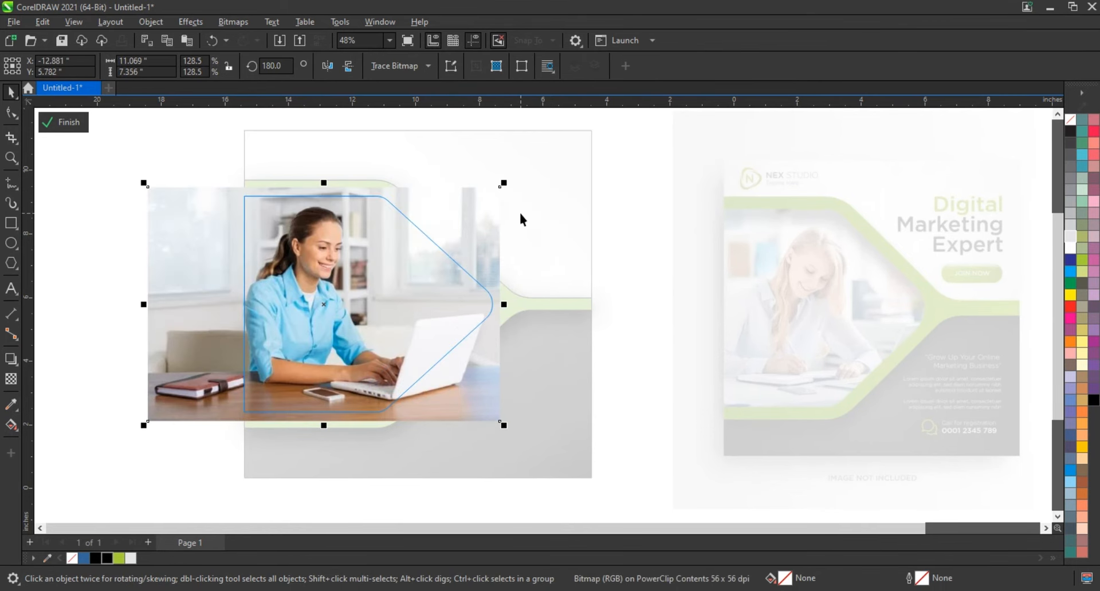
pyautogui.keyDown('ctrl'); pyautogui.click(521, 220); pyautogui.keyUp('ctrl')
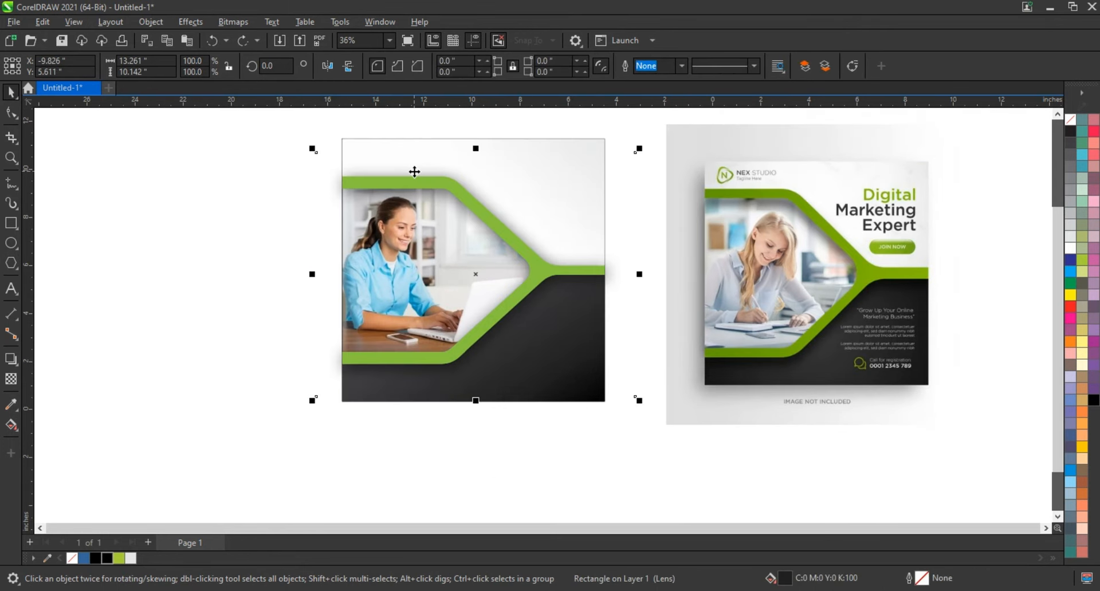
# PowerClip the two black lens rectangles inside the square frame.
pyautogui.keyDown('shift'); pyautogui.click(569, 147); pyautogui.keyUp('shift')
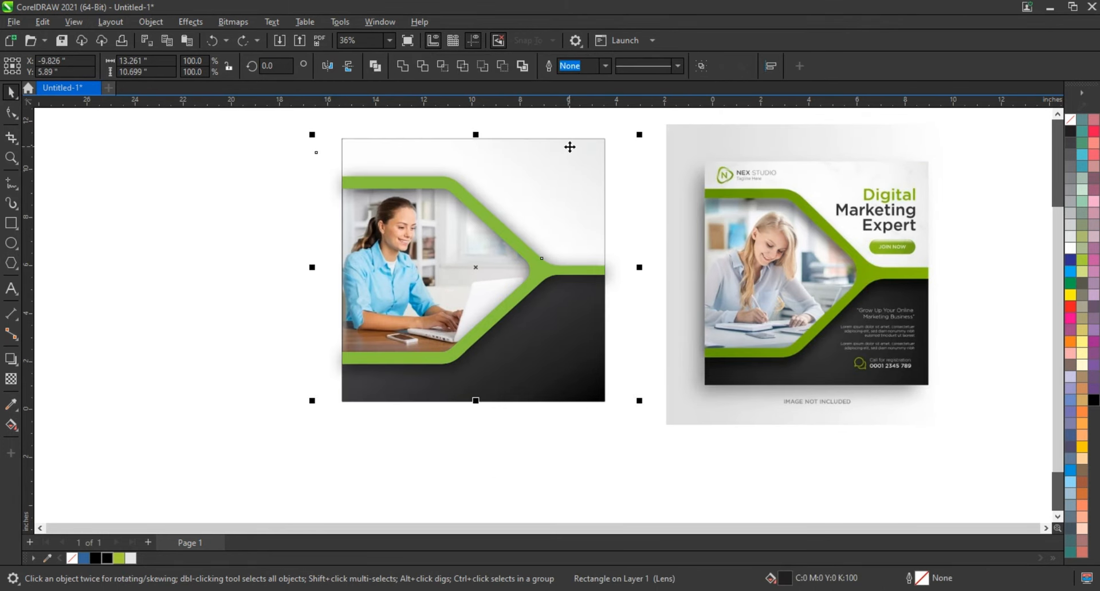
pyautogui.hotkey('alt', 'o')
pyautogui.press('w')
pyautogui.press('p')
pyautogui.click(570, 147)
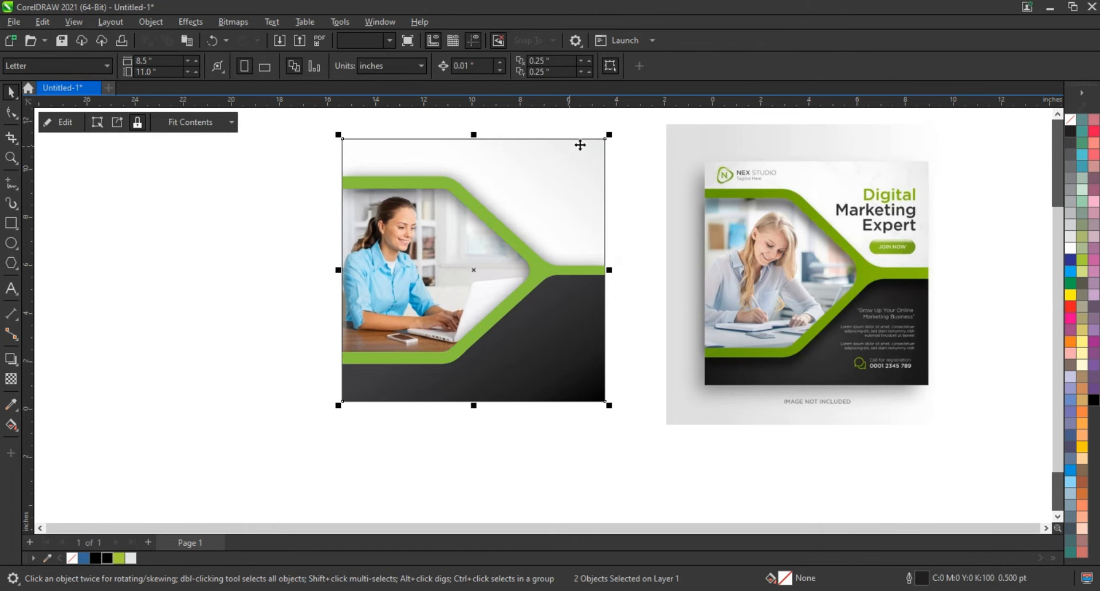
# Clip the dark lower and light upper background pieces into the square frame.
pyautogui.click(637, 132)
pyautogui.click(545, 381)
pyautogui.click(569, 207)
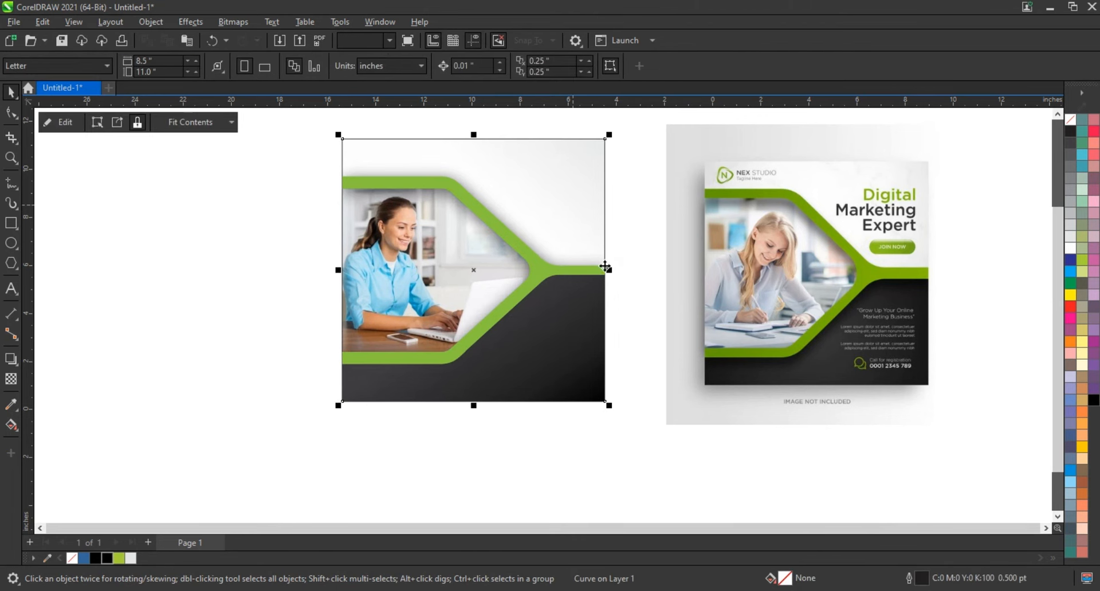
pyautogui.keyDown('ctrl'); pyautogui.click(594, 319); pyautogui.keyUp('ctrl')
pyautogui.click(591, 318)
pyautogui.keyDown('ctrl'); pyautogui.click(702, 331); pyautogui.keyUp('ctrl')
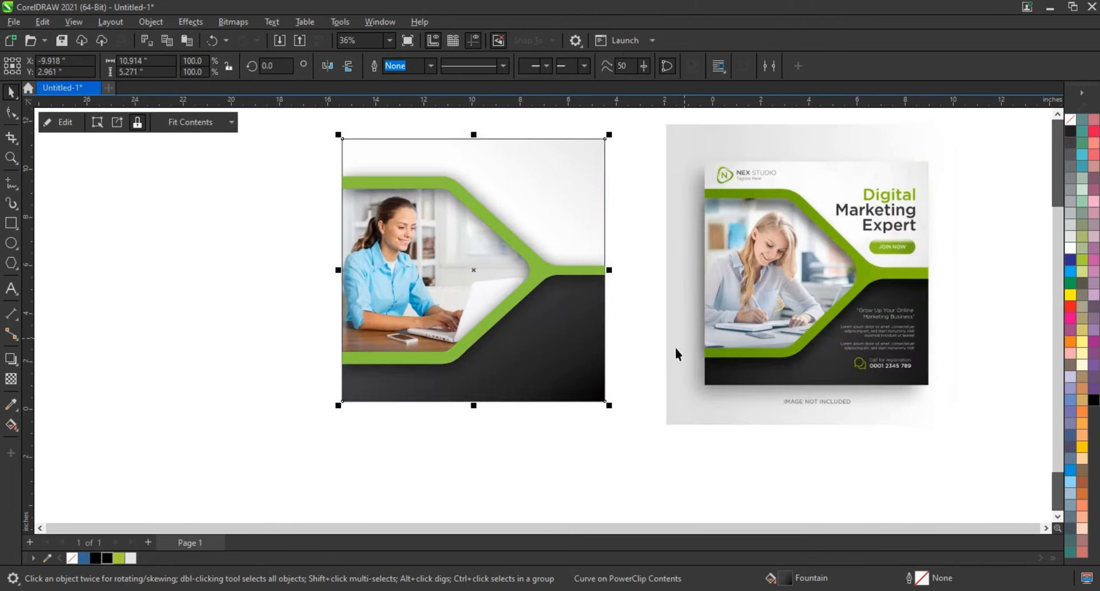
pyautogui.click(646, 350)
# PowerClip the photo-filled arrow shape inside the square frame with the other pieces.
pyautogui.moveTo(263, 157); pyautogui.dragTo(573, 386)
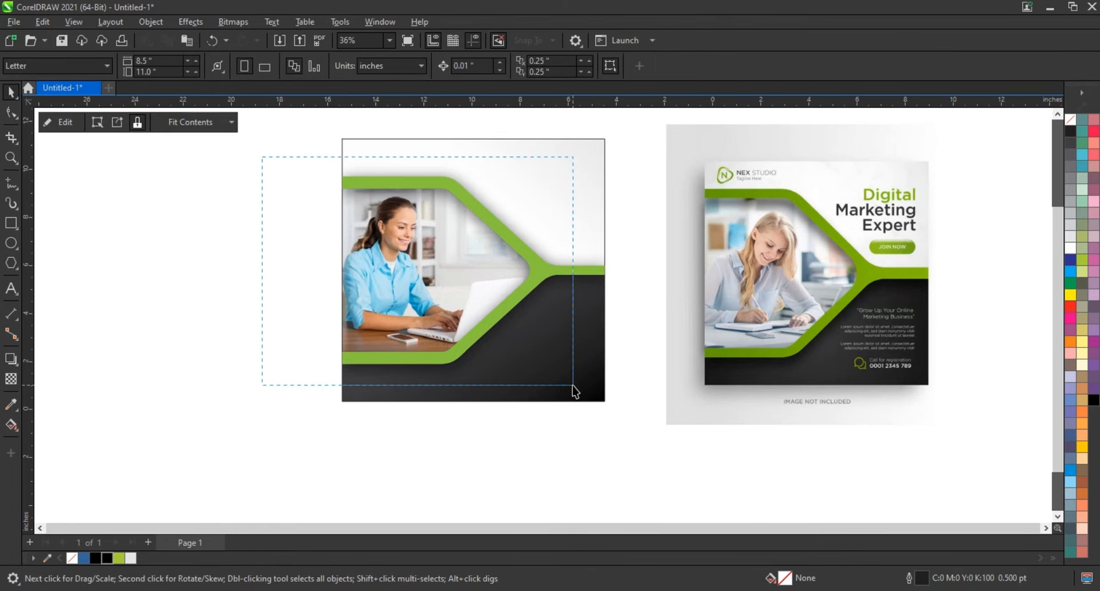
pyautogui.hotkey('alt', 'j')
pyautogui.press('w')
pyautogui.press('p')
pyautogui.click(585, 251)
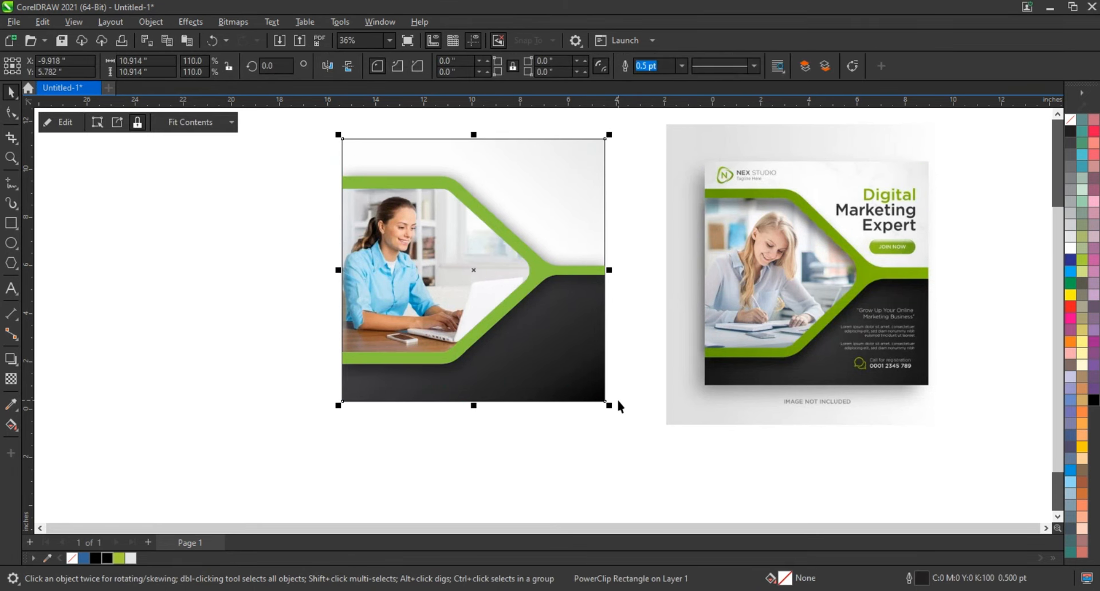
# Edit the square frame's contents and move the photo shape behind the arrow band's shadow.
pyautogui.keyDown('ctrl'); pyautogui.click(597, 385); pyautogui.keyUp('ctrl')
pyautogui.click(484, 298)
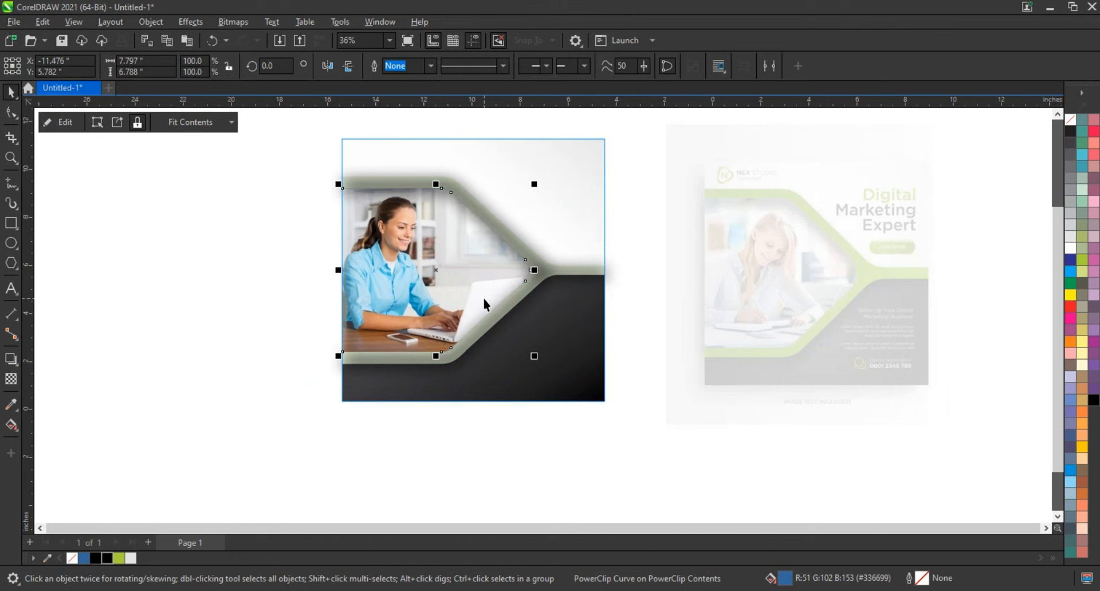
pyautogui.keyDown('ctrl'); pyautogui.click(647, 420); pyautogui.keyUp('ctrl')
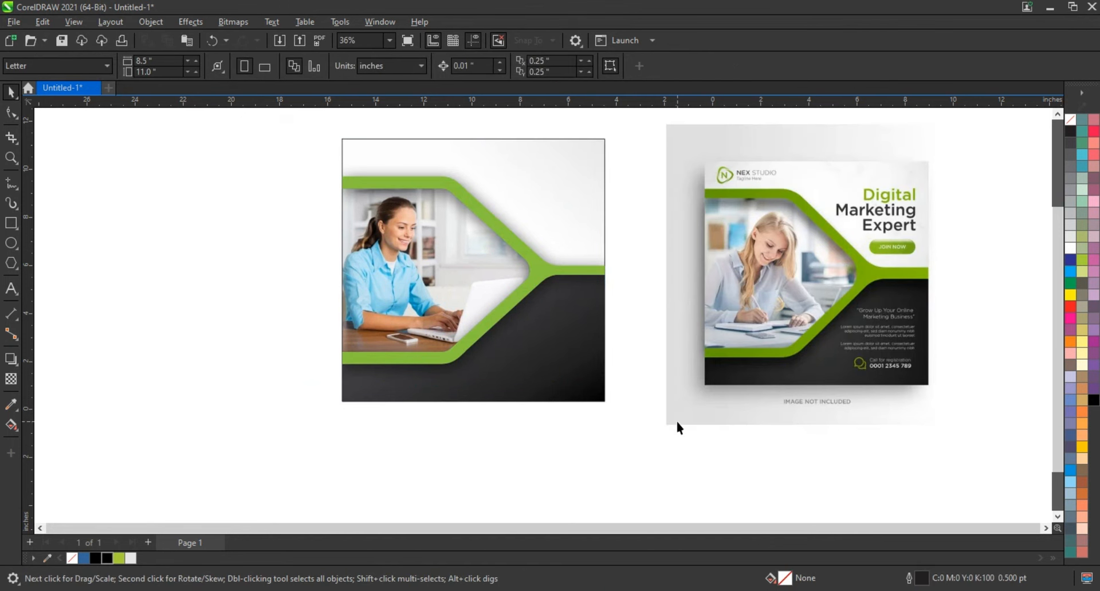
pyautogui.click(677, 423)
pyautogui.click(599, 430)
pyautogui.click(11, 158)
pyautogui.moveTo(288, 133); pyautogui.dragTo(940, 405)
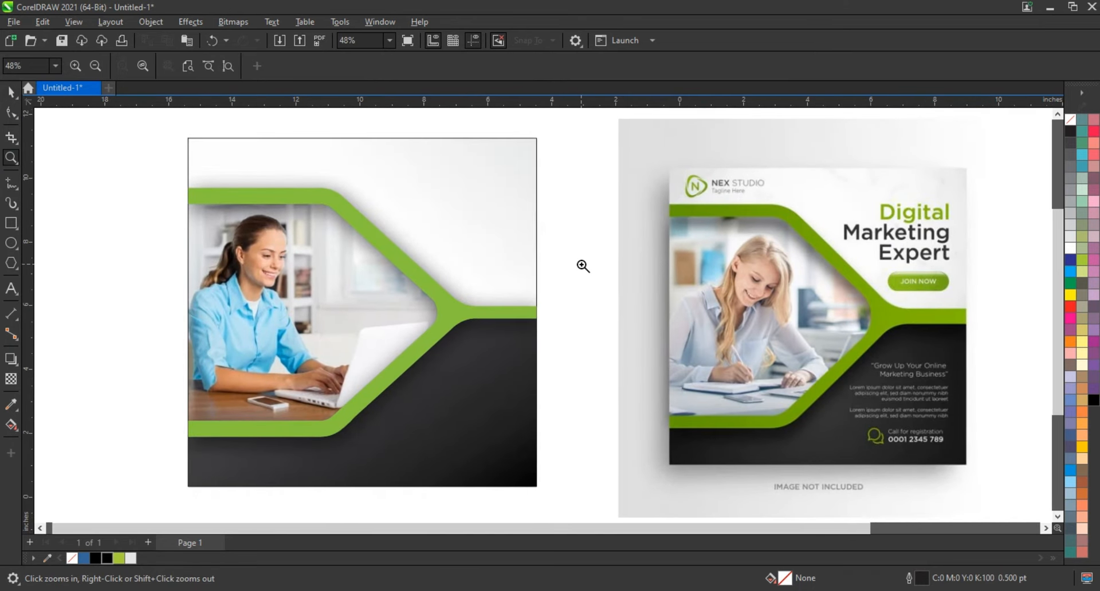
pyautogui.scroll(-1, 583, 266)
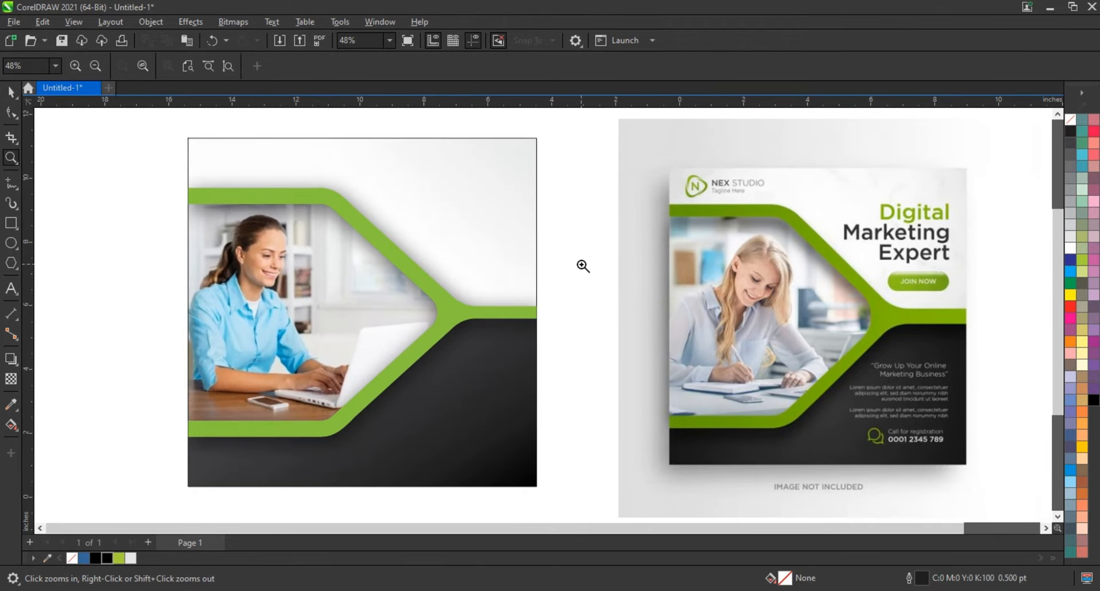